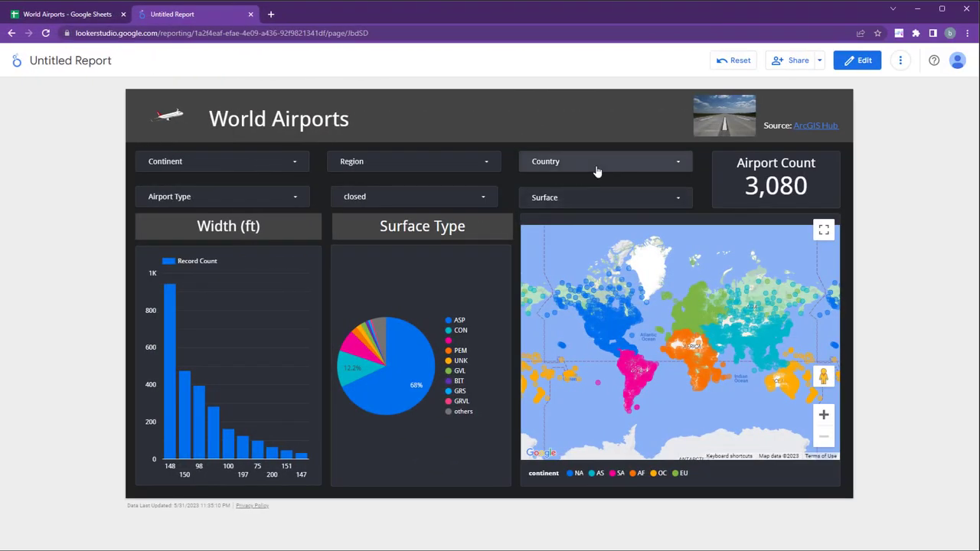
Filter the World Airports dashboard to show only the country US and zoom in on the airport map.
{"action": "left_click", "coordinate": [597, 170]}
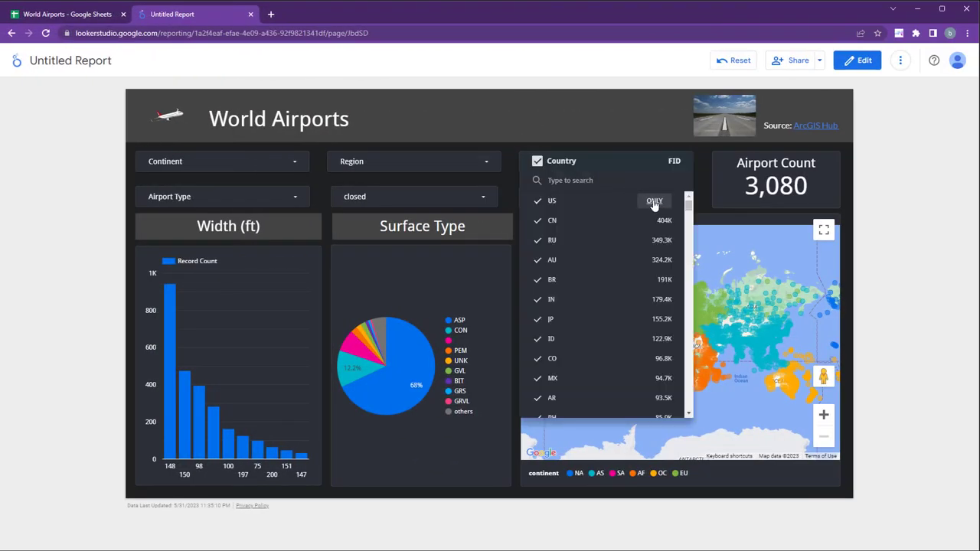
{"action": "left_click", "coordinate": [654, 202]}
{"action": "left_click", "coordinate": [618, 132]}
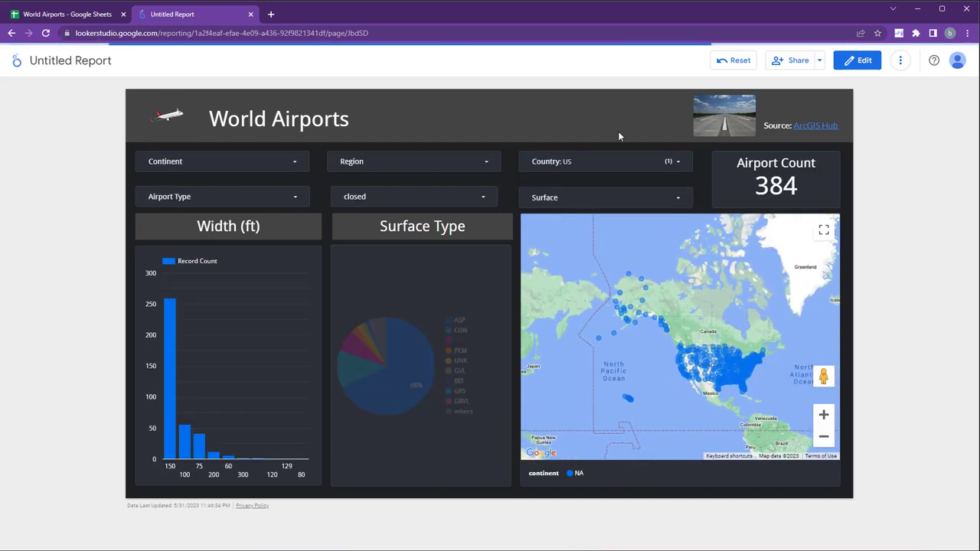
{"action": "left_click", "coordinate": [823, 416]}
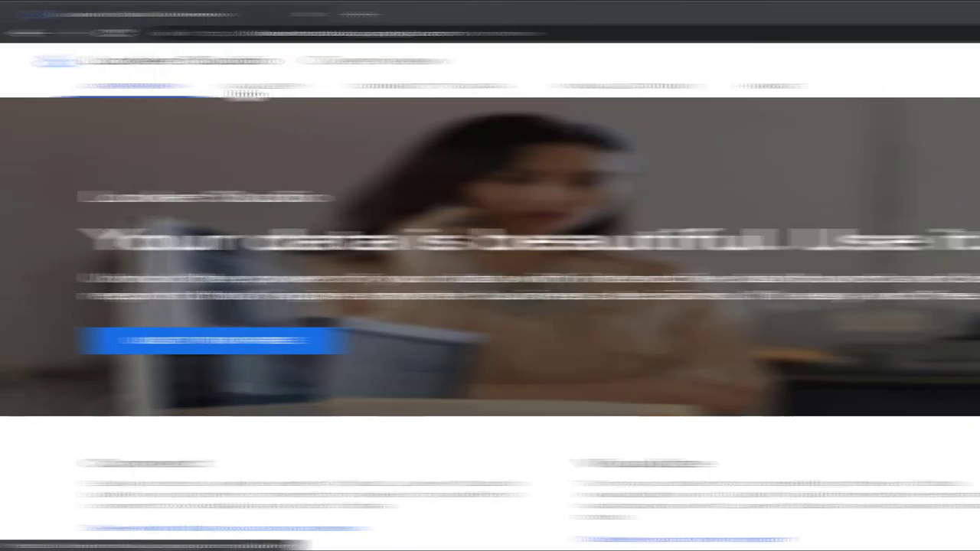
Browse the Looker Studio Report Gallery's marketing templates and community visualizations.
{"action": "left_click", "coordinate": [105, 90]}
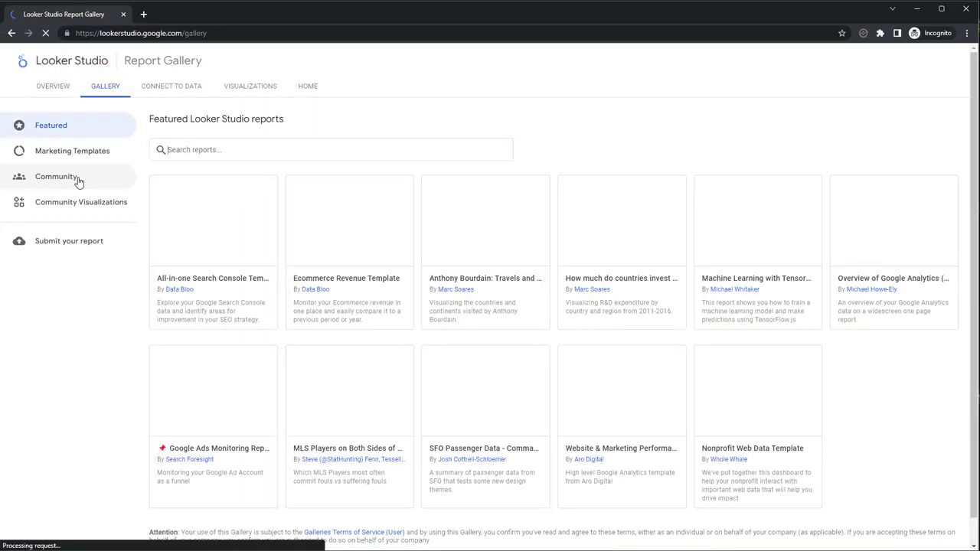
{"action": "left_click", "coordinate": [104, 151]}
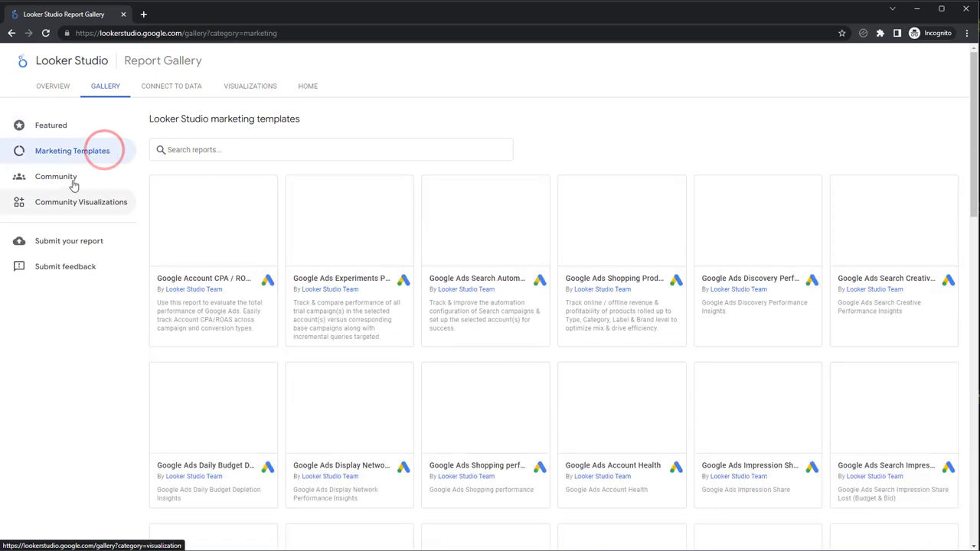
{"action": "left_click", "coordinate": [70, 202]}
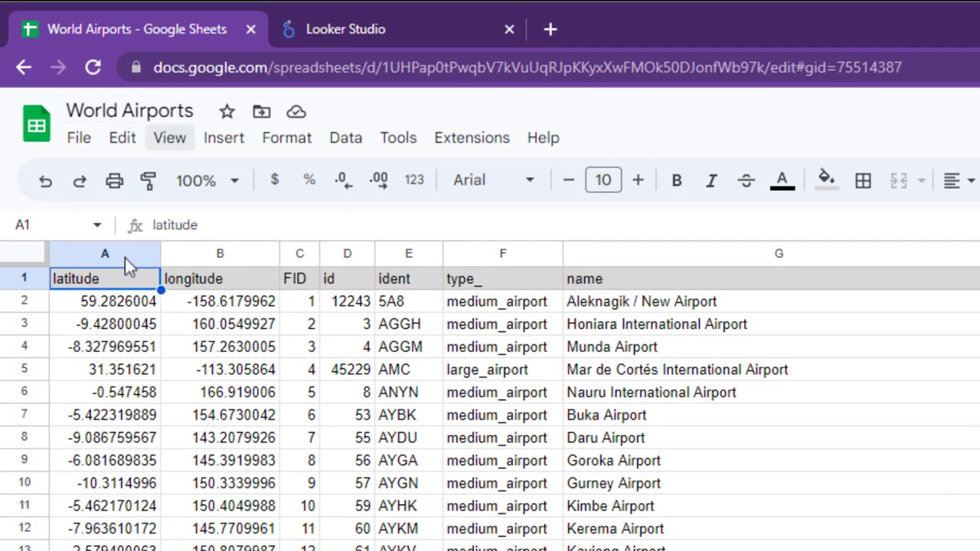
Highlight the latitude and longitude columns in the World Airports sheet and create a blank report in Looker Studio.
{"action": "left_click_drag", "start_coordinate": [124, 254], "coordinate": [193, 265]}
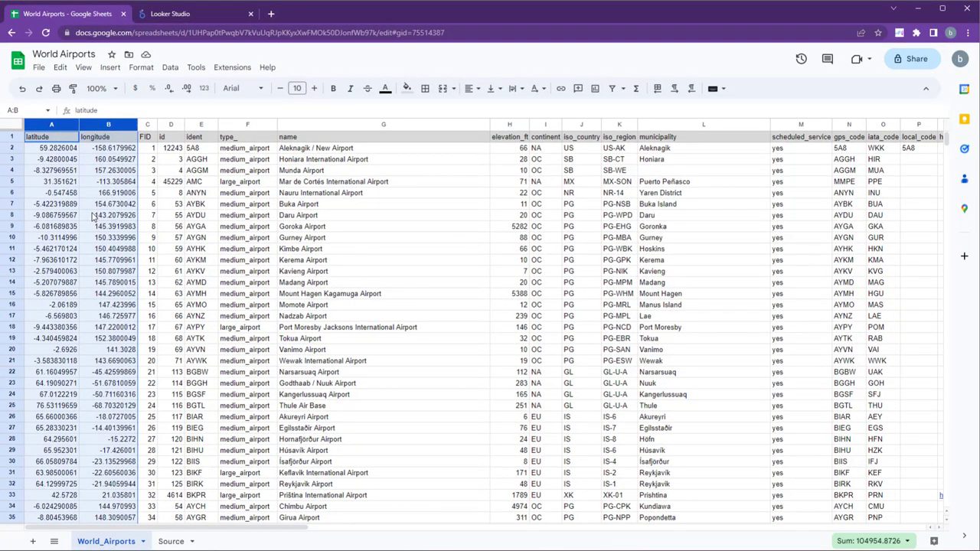
{"action": "left_click", "coordinate": [185, 17]}
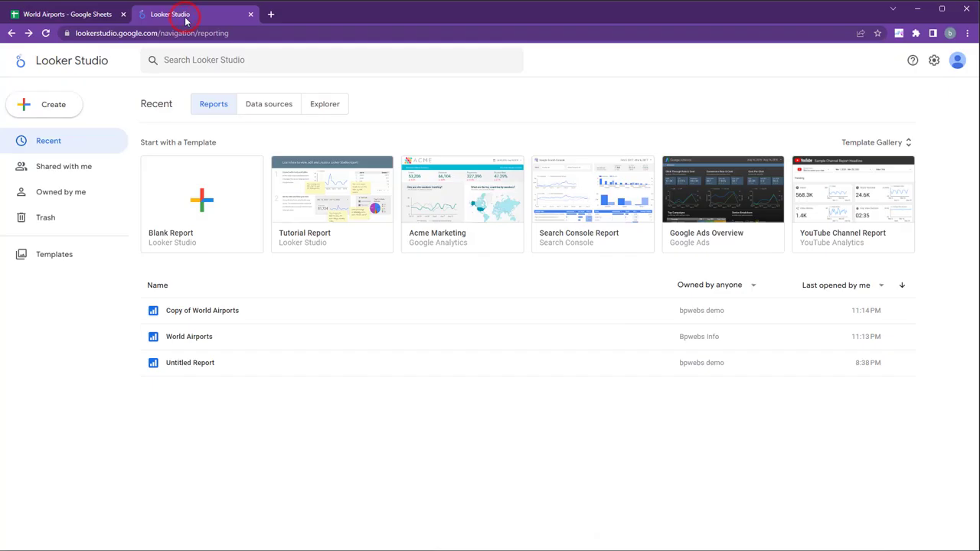
{"action": "left_click", "coordinate": [195, 189]}
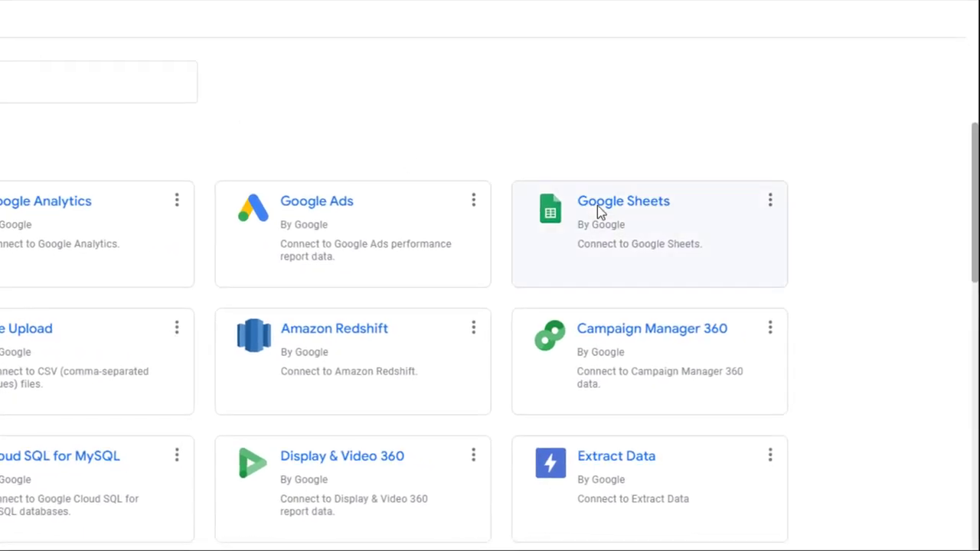
Connect the report to Google Sheets and add the World_Airports worksheet of the World Airports spreadsheet as its data source.
{"action": "left_click", "coordinate": [570, 220]}
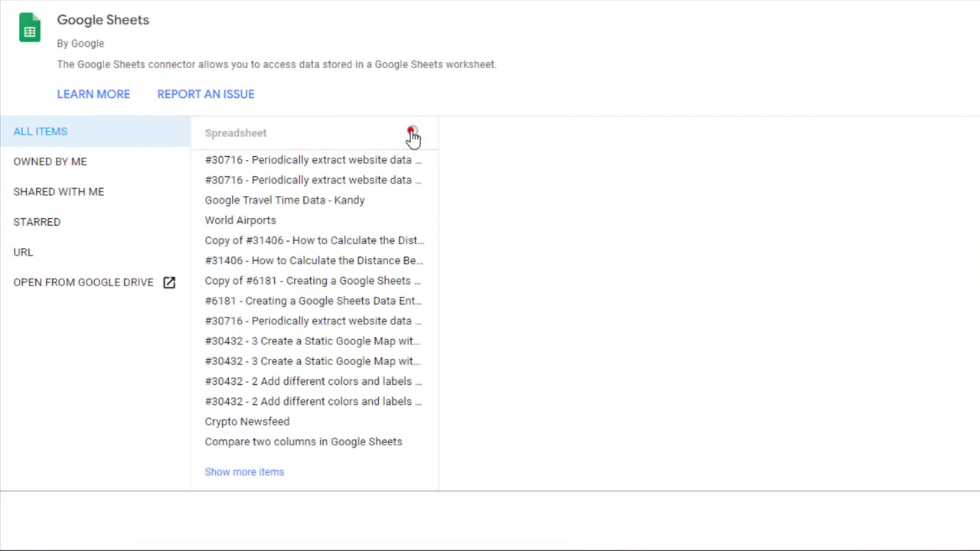
{"action": "left_click", "coordinate": [412, 134]}
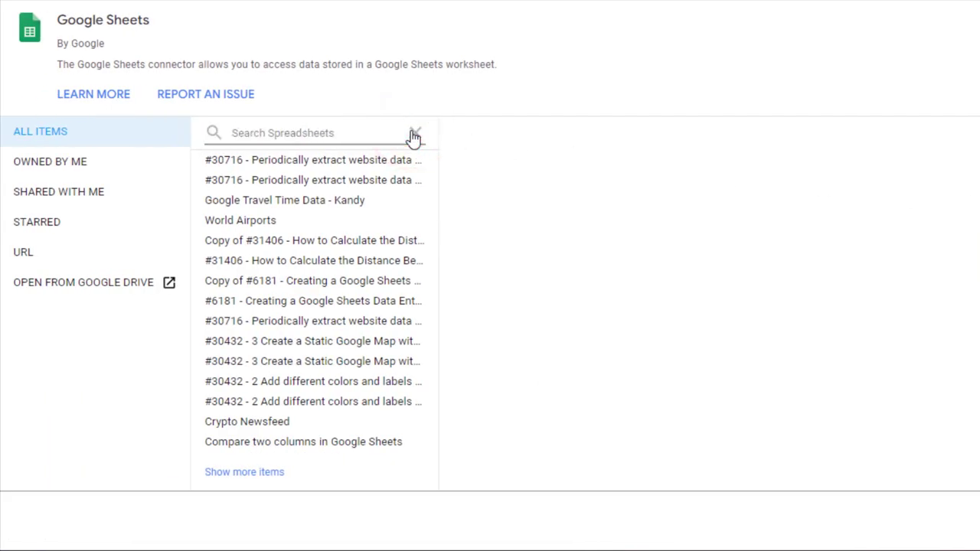
{"action": "type", "text": "wor"}
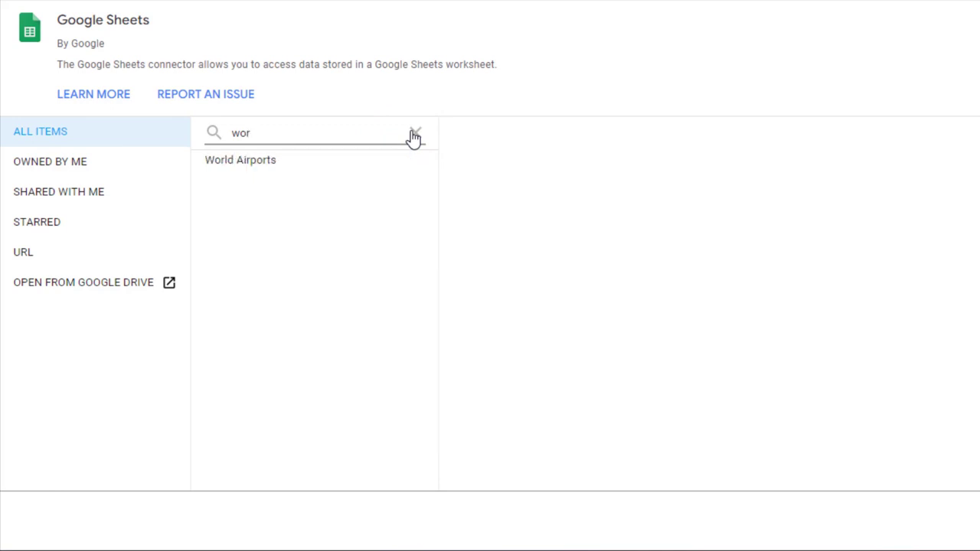
{"action": "left_click", "coordinate": [331, 162]}
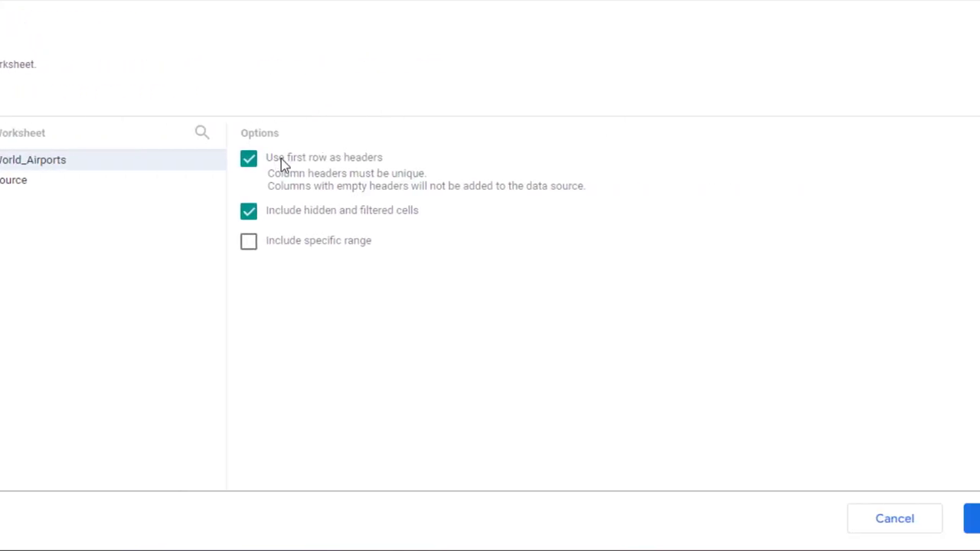
{"action": "left_click", "coordinate": [910, 520]}
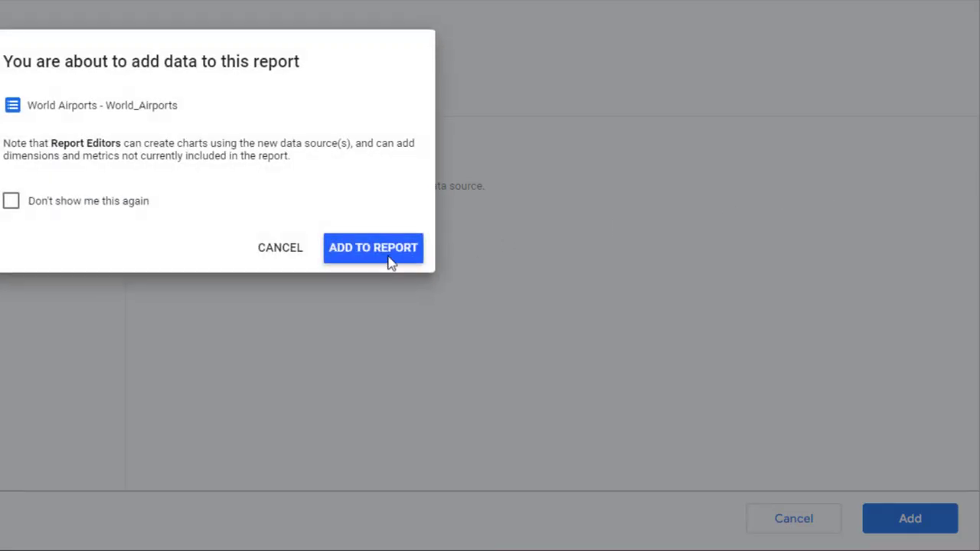
{"action": "left_click", "coordinate": [375, 249]}
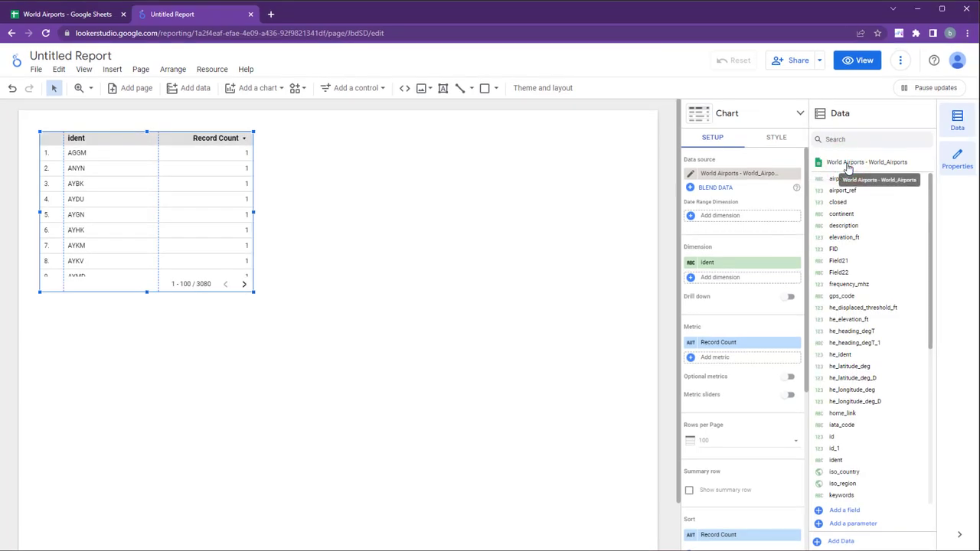
Start a new calculated field in the World Airports data source and name it latitude_longitude.
{"action": "left_click_drag", "start_coordinate": [845, 179], "coordinate": [807, 286]}
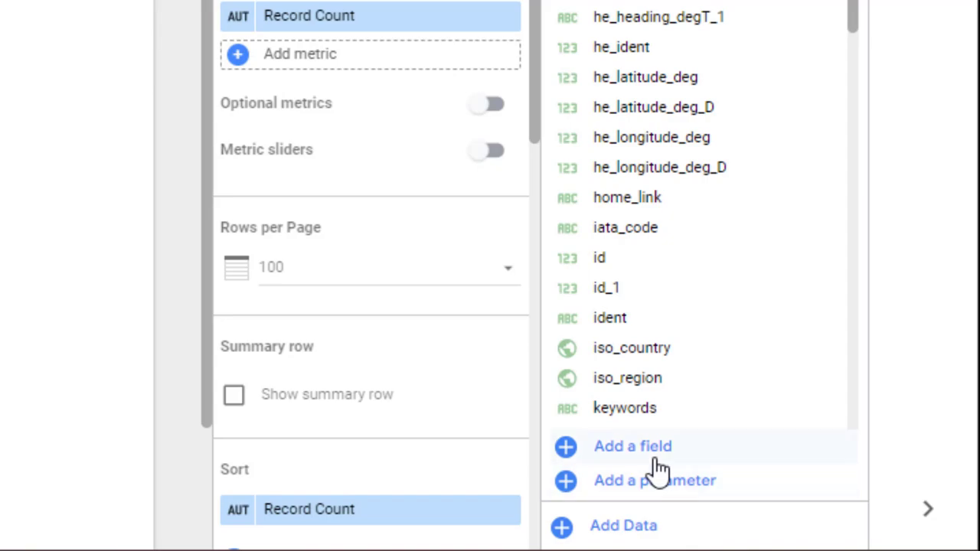
{"action": "left_click", "coordinate": [655, 465]}
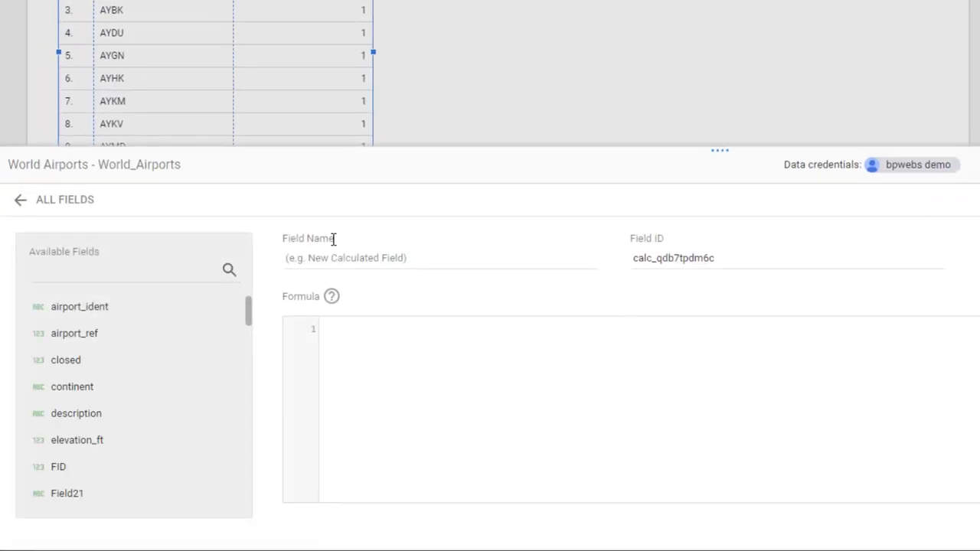
{"action": "left_click", "coordinate": [357, 252]}
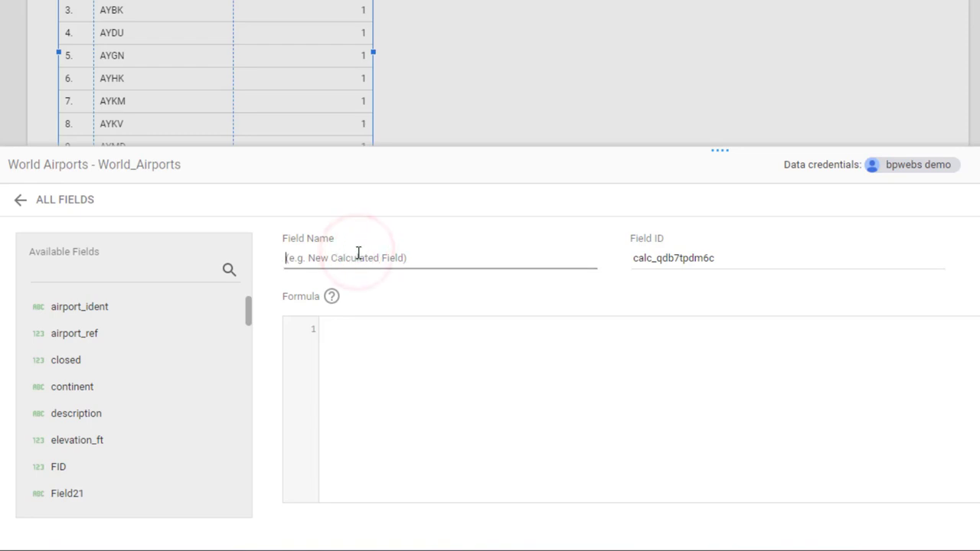
{"action": "type", "text": "latitude_longitude"}
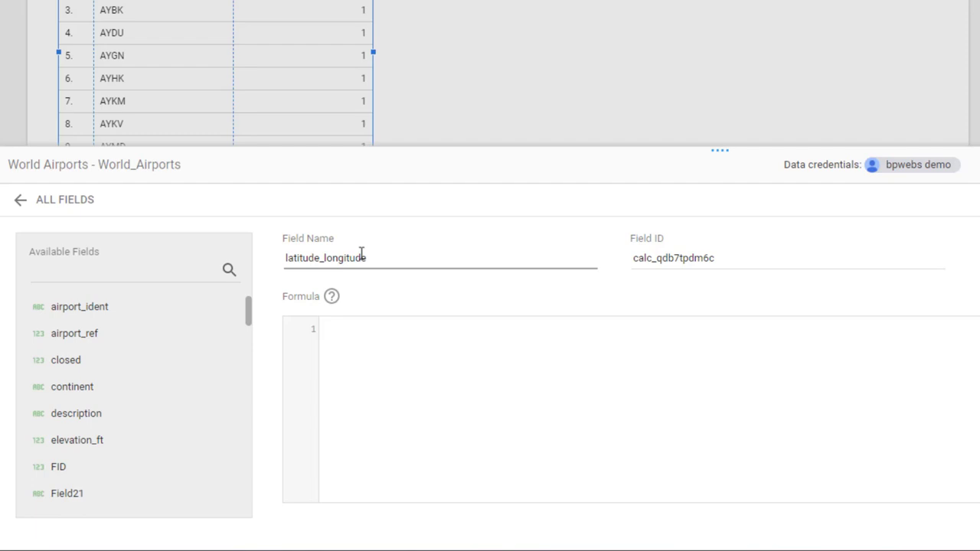
Begin the field's formula with the CONCAT function, using the latitude field as its first argument.
{"action": "left_click", "coordinate": [361, 333]}
{"action": "type", "text": "c"}
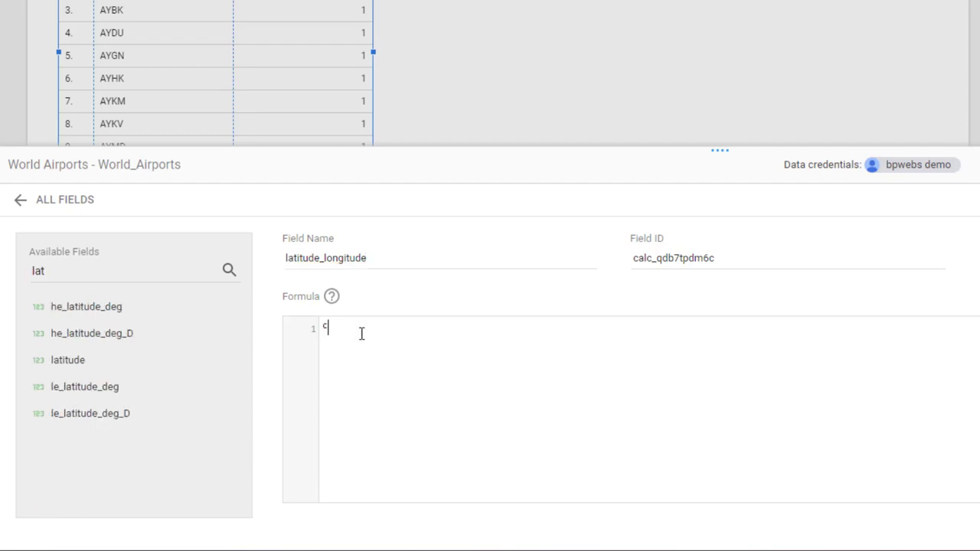
{"action": "type", "text": "onca"}
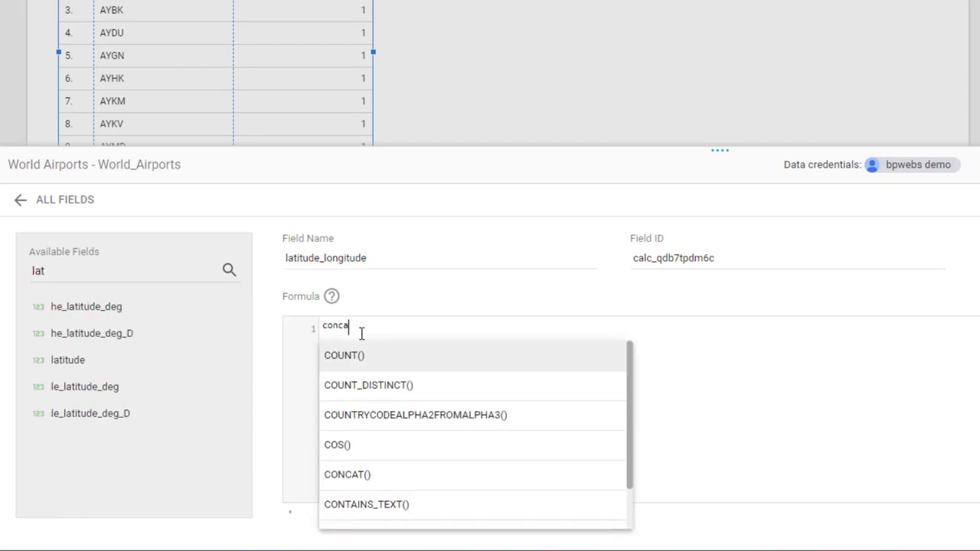
{"action": "type", "text": "t"}
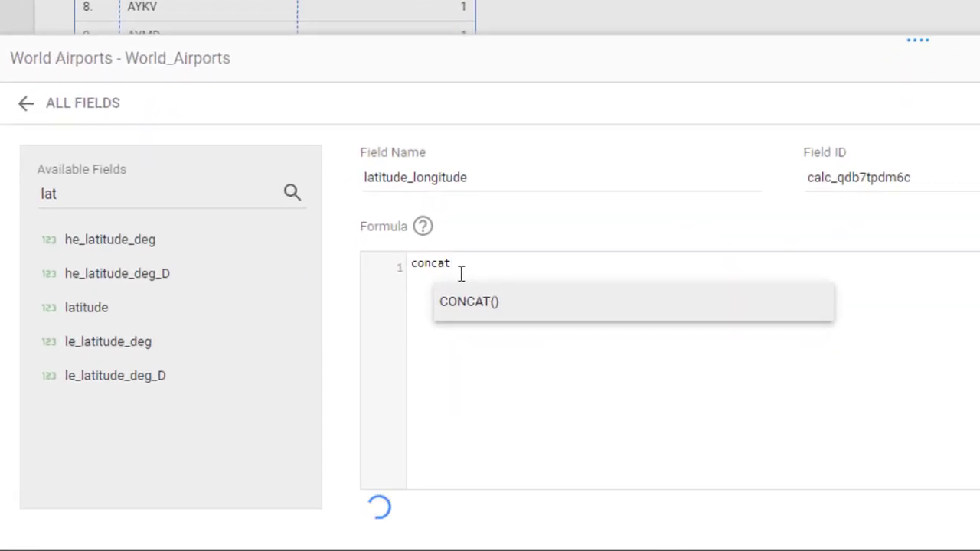
{"action": "key", "text": "Return"}
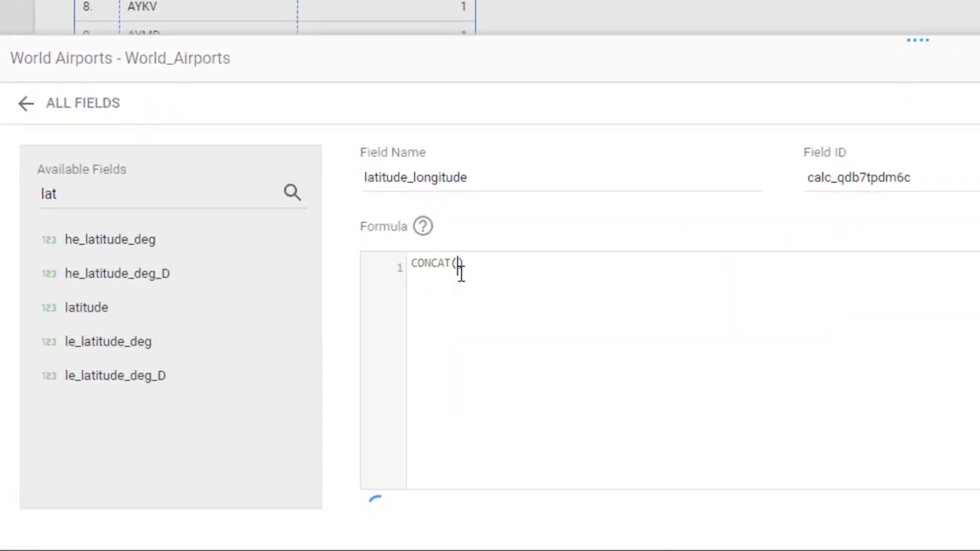
{"action": "type", "text": "lat"}
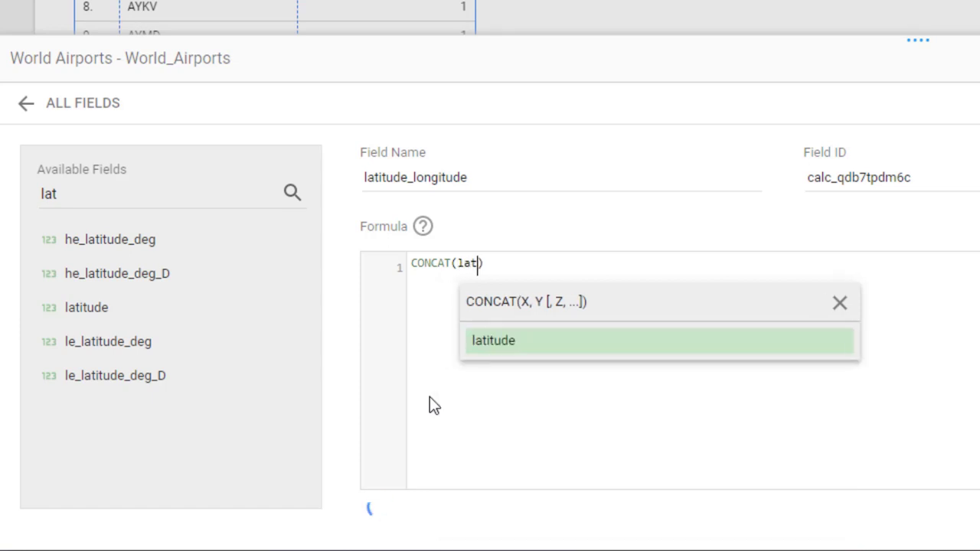
{"action": "key", "text": "Return"}
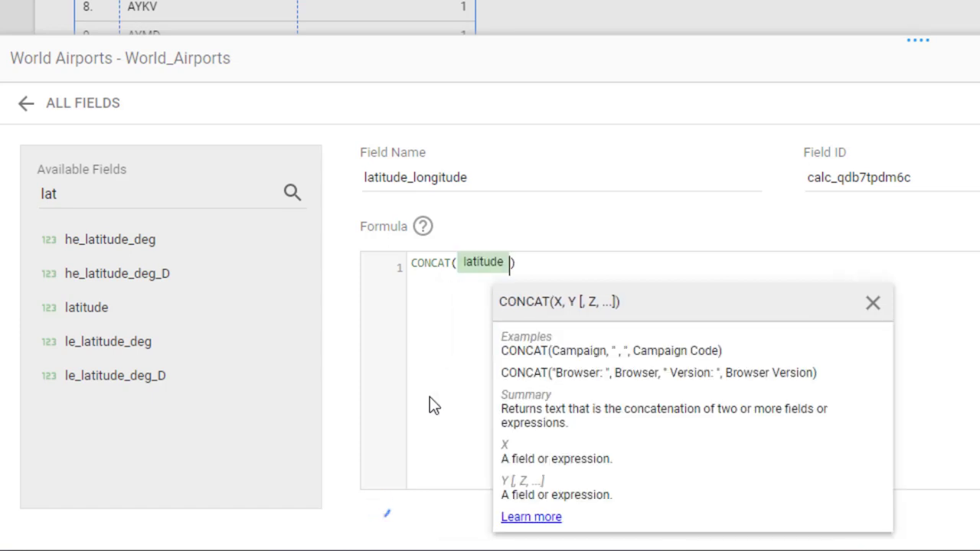
Complete the formula as CONCAT(latitude,CONCAT(",",longitude)) and save the calculated field.
{"action": "type", "text": ",conc"}
{"action": "key", "text": "Return"}
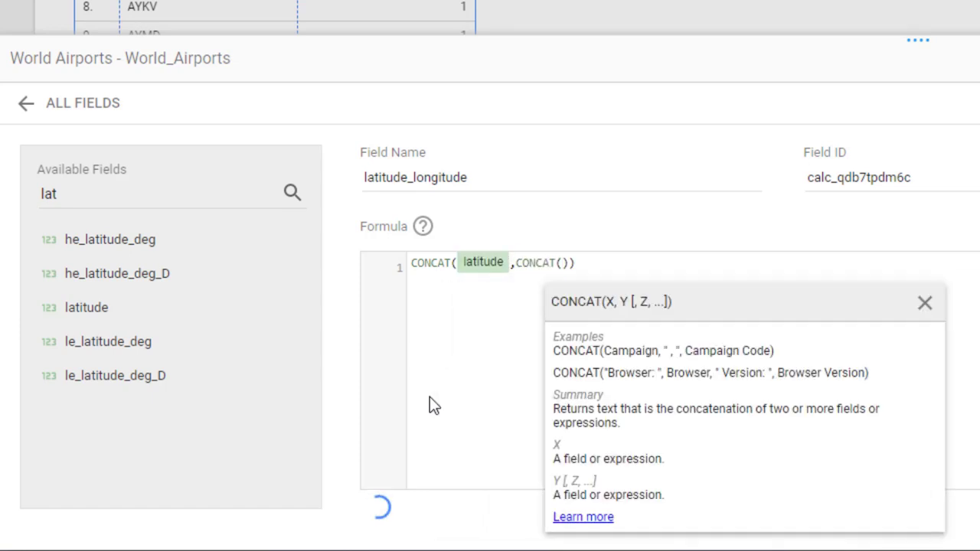
{"action": "type", "text": "\","}
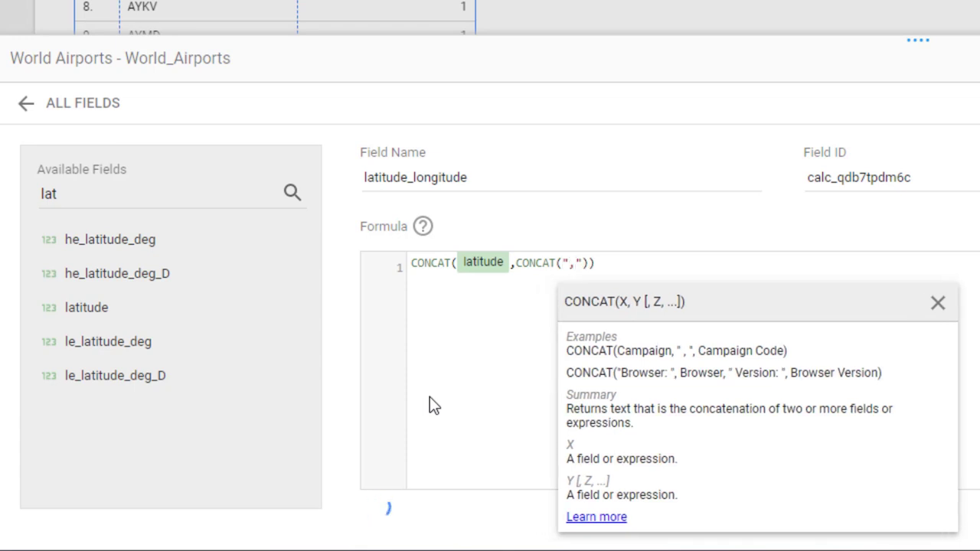
{"action": "type", "text": "\","}
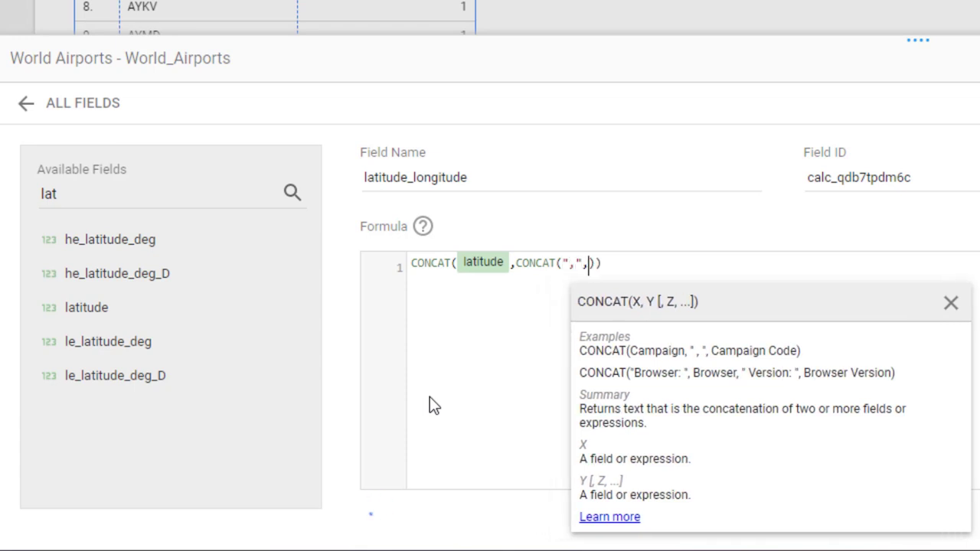
{"action": "type", "text": "longi"}
{"action": "key", "text": "Return"}
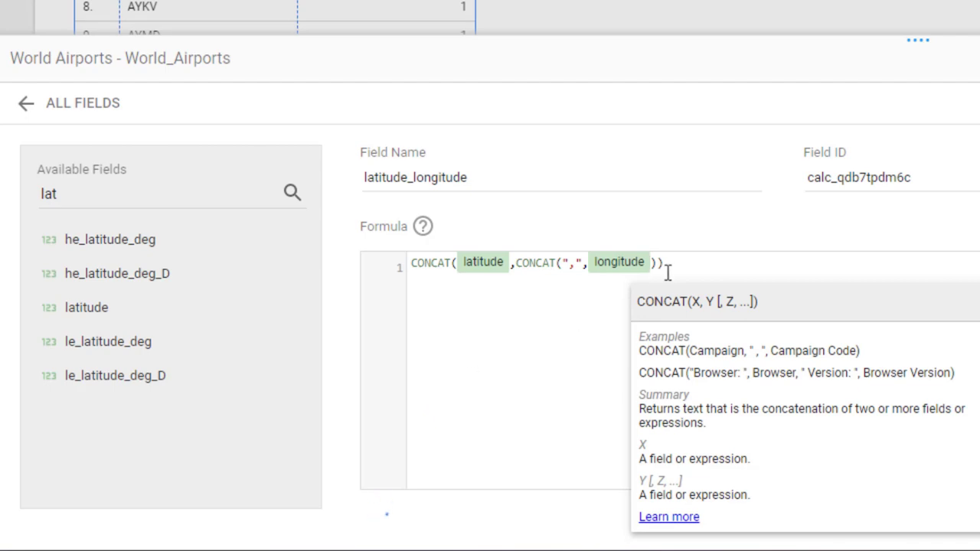
{"action": "left_click", "coordinate": [702, 269]}
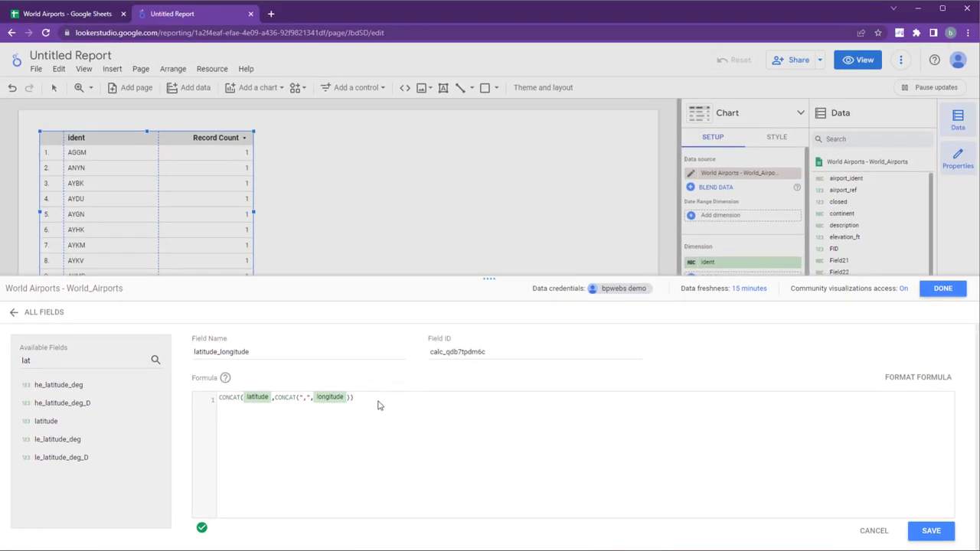
{"action": "left_click", "coordinate": [929, 532]}
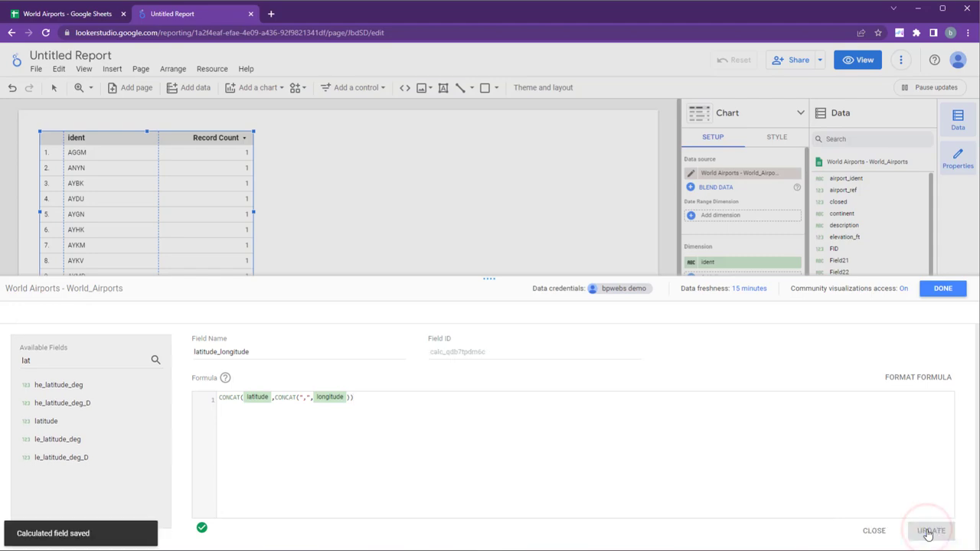
{"action": "left_click", "coordinate": [873, 530]}
Change the latitude_longitude field's data type to Geo Latitude, Longitude, accept the change and finish editing the data source.
{"action": "left_click", "coordinate": [918, 336]}
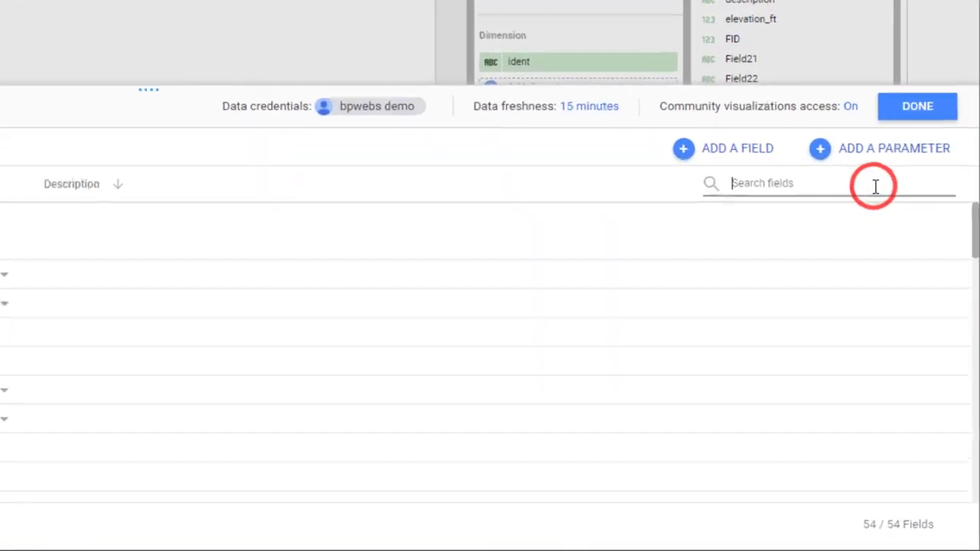
{"action": "type", "text": "lat"}
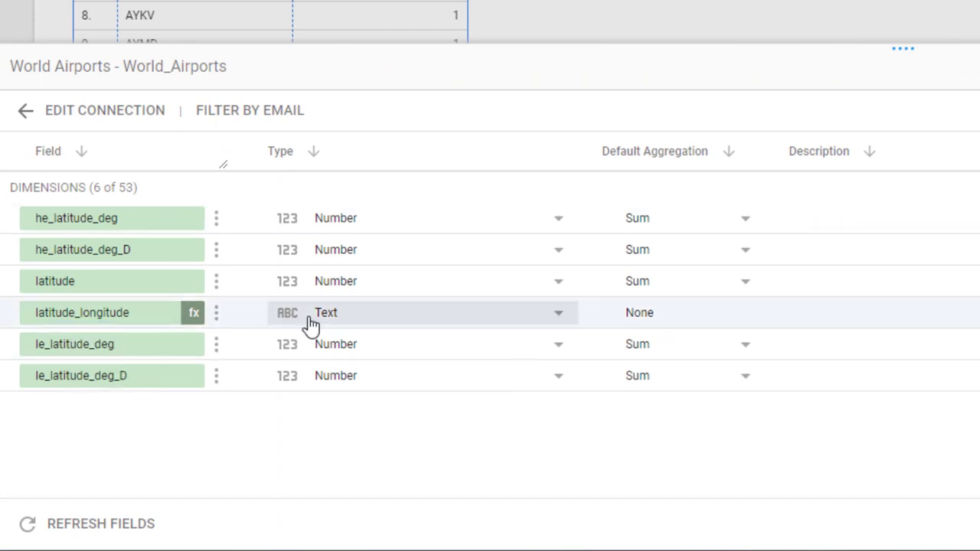
{"action": "left_click", "coordinate": [372, 323]}
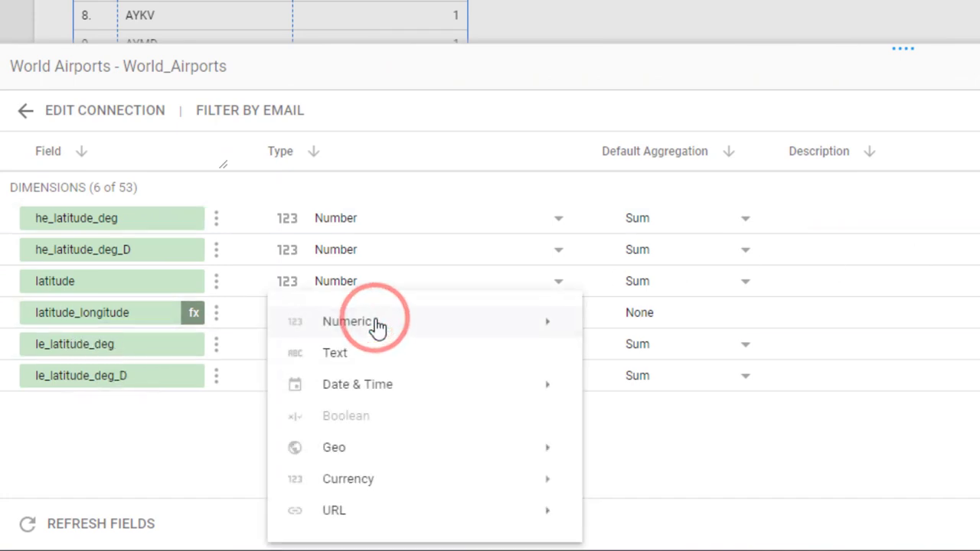
{"action": "mouse_move", "coordinate": [377, 325]}
{"action": "mouse_move", "coordinate": [379, 444]}
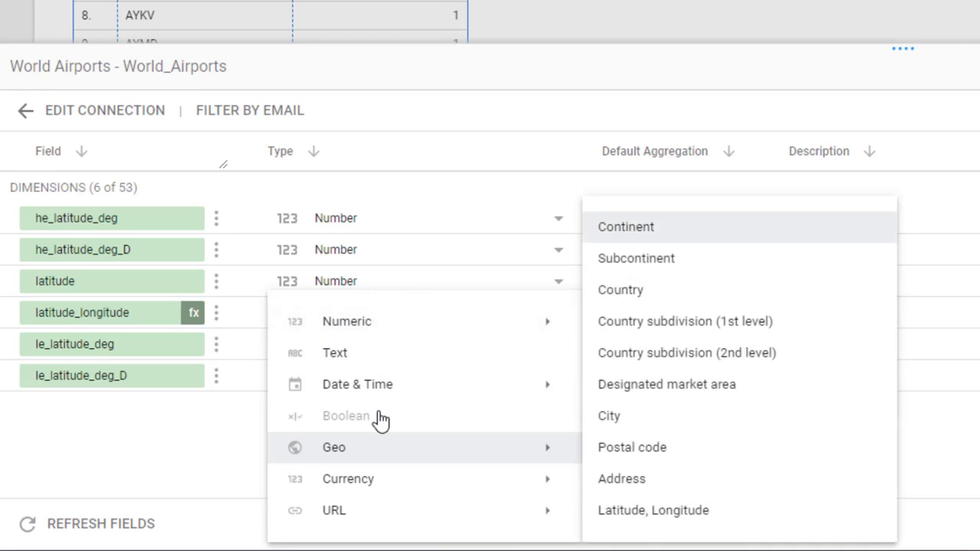
{"action": "left_click", "coordinate": [685, 516]}
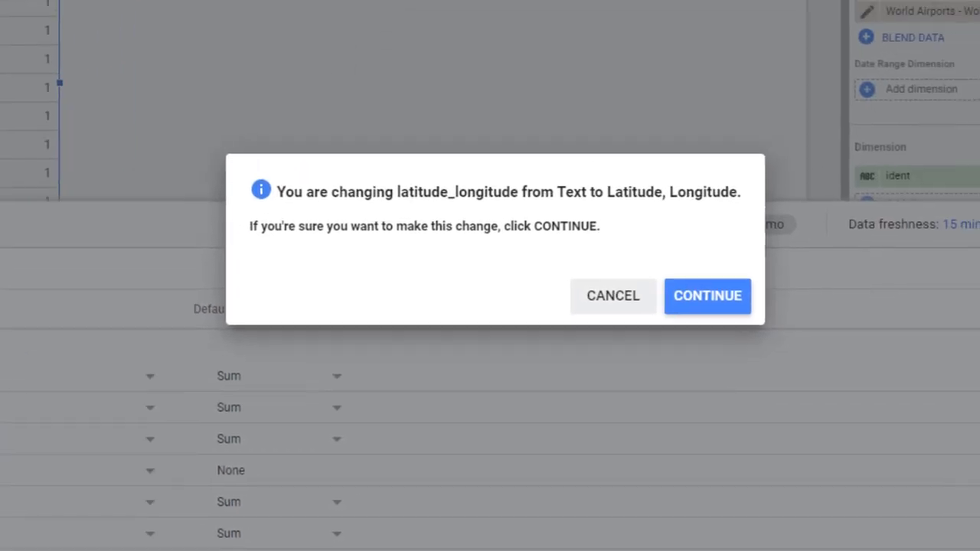
{"action": "left_click", "coordinate": [714, 310]}
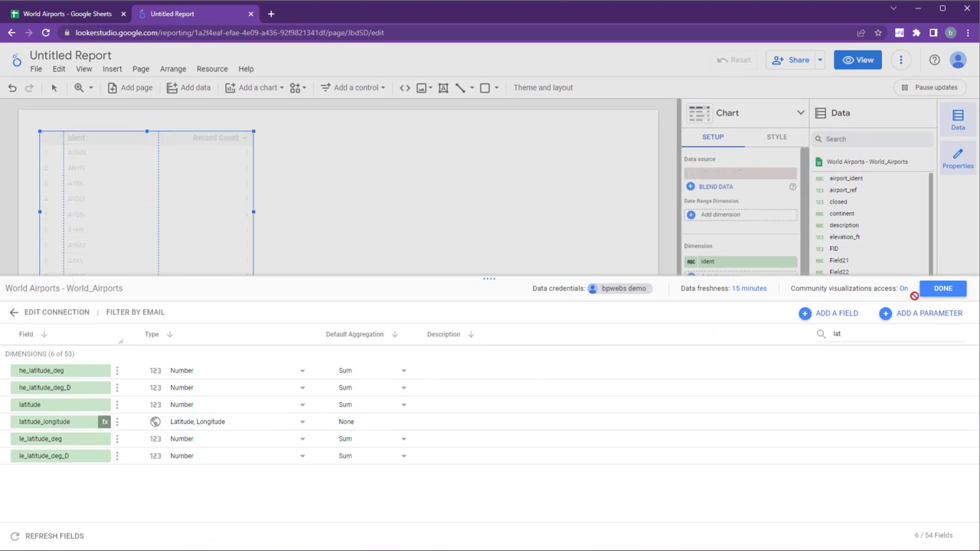
{"action": "left_click", "coordinate": [942, 288]}
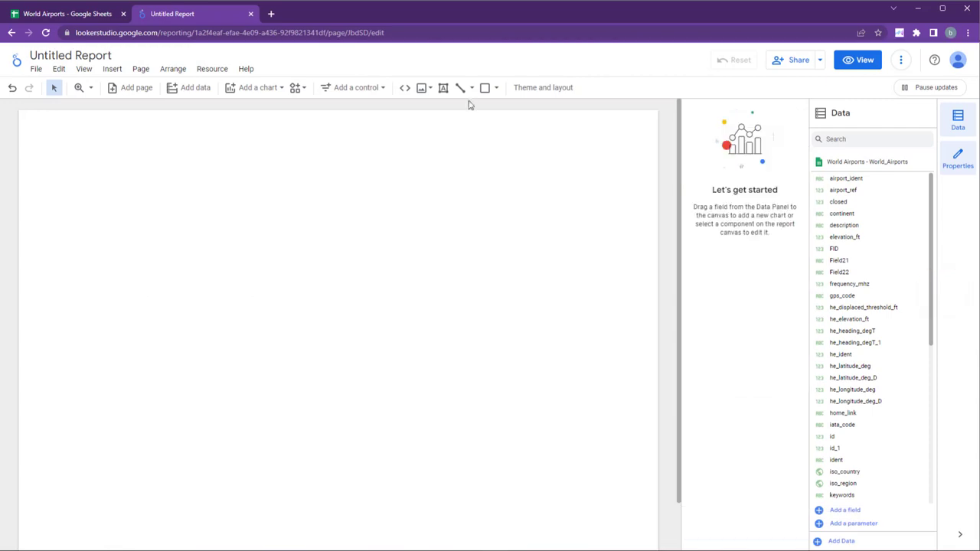
Apply the Constellation theme to the report.
{"action": "left_click", "coordinate": [531, 88]}
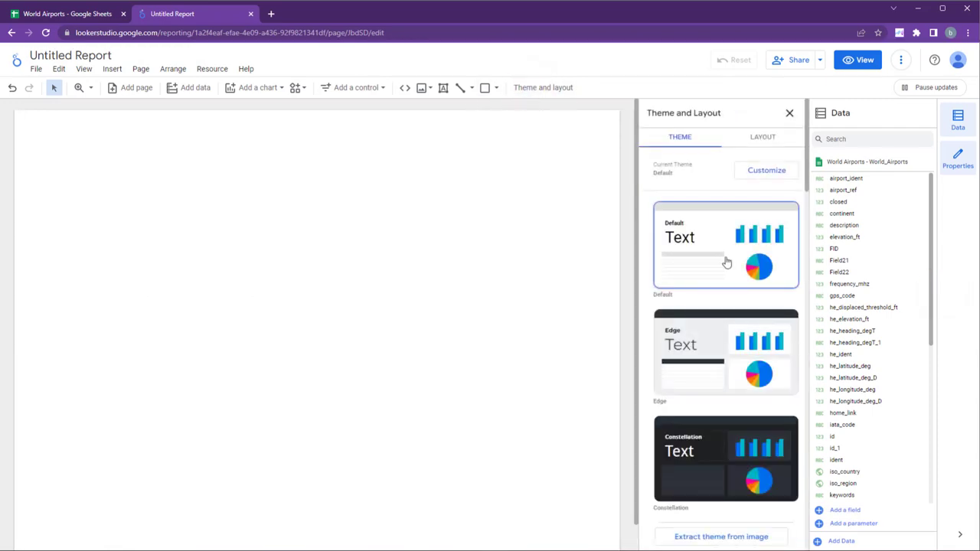
{"action": "scroll", "coordinate": [781, 310], "scroll_direction": "down", "scroll_amount": 4}
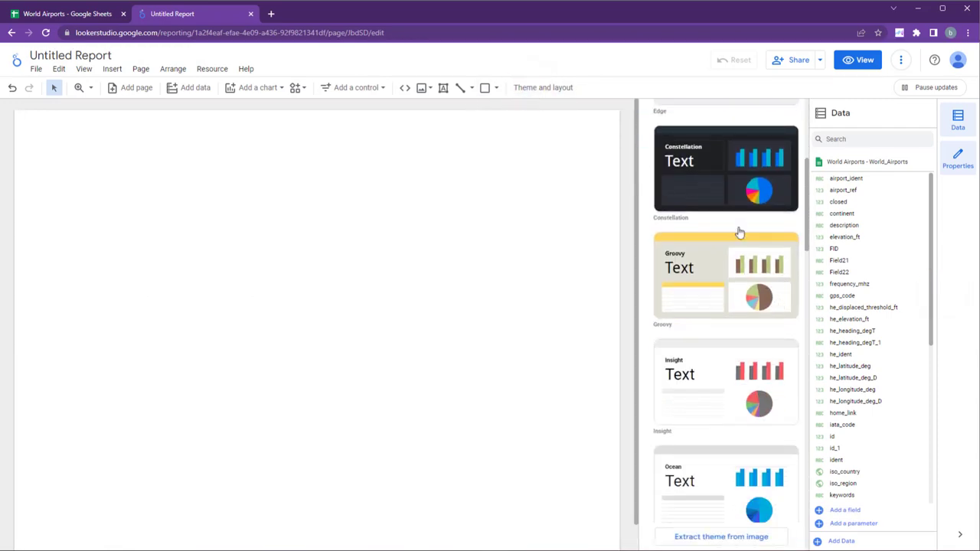
{"action": "left_click", "coordinate": [723, 201]}
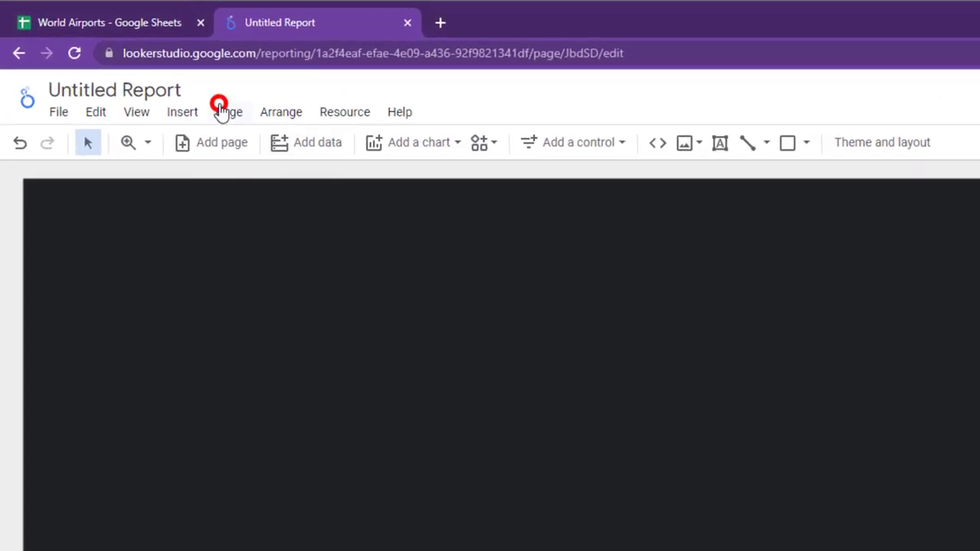
Set the current page's canvas size to Screen (16:9) - Landscape.
{"action": "left_click", "coordinate": [221, 112]}
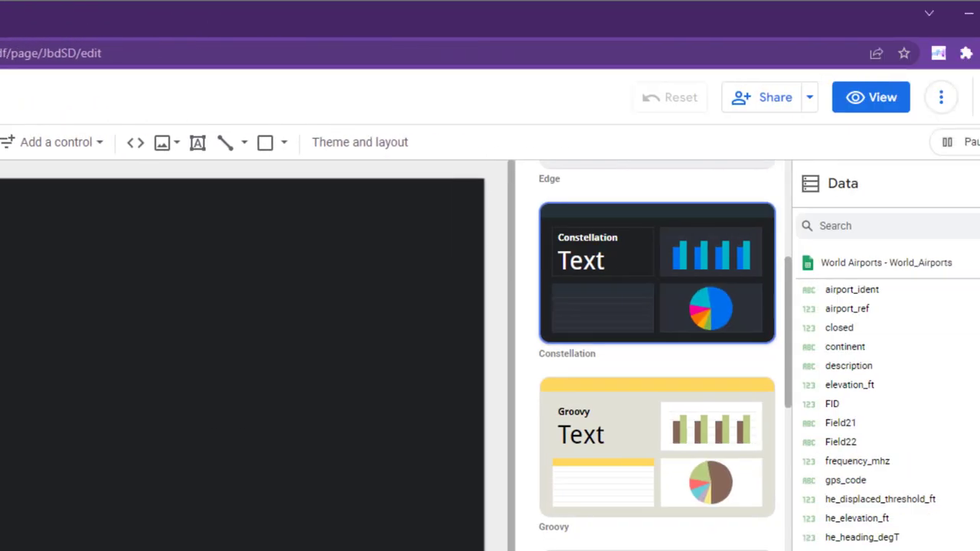
{"action": "left_click", "coordinate": [264, 224]}
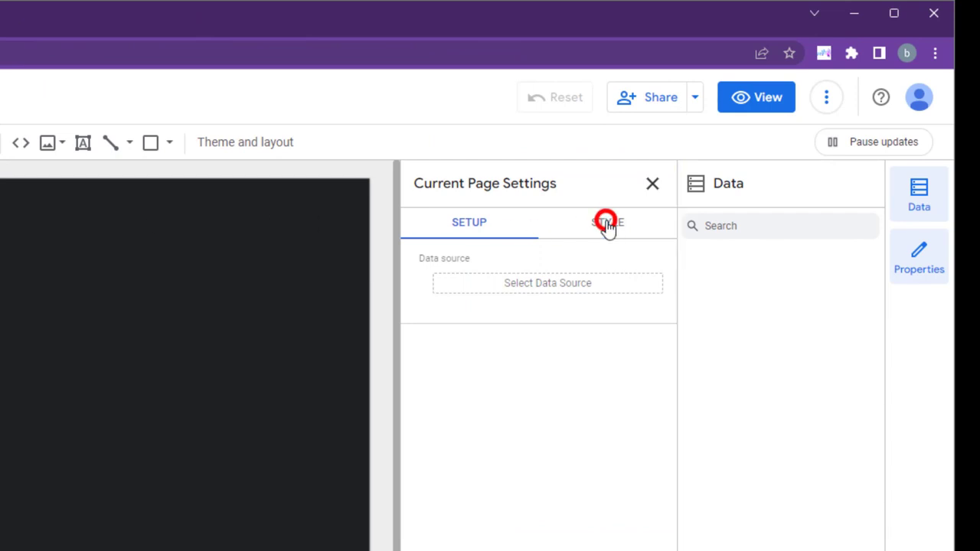
{"action": "left_click", "coordinate": [605, 224]}
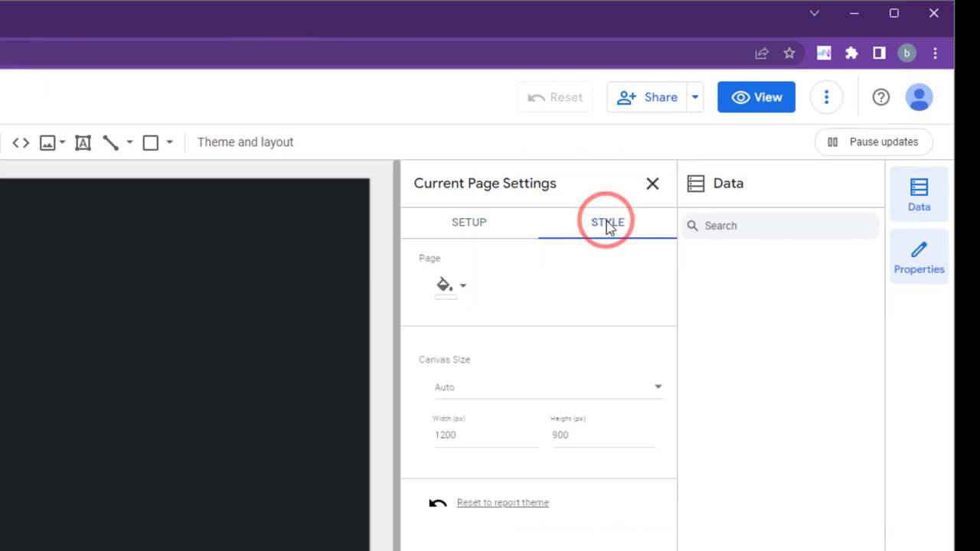
{"action": "left_click", "coordinate": [564, 388]}
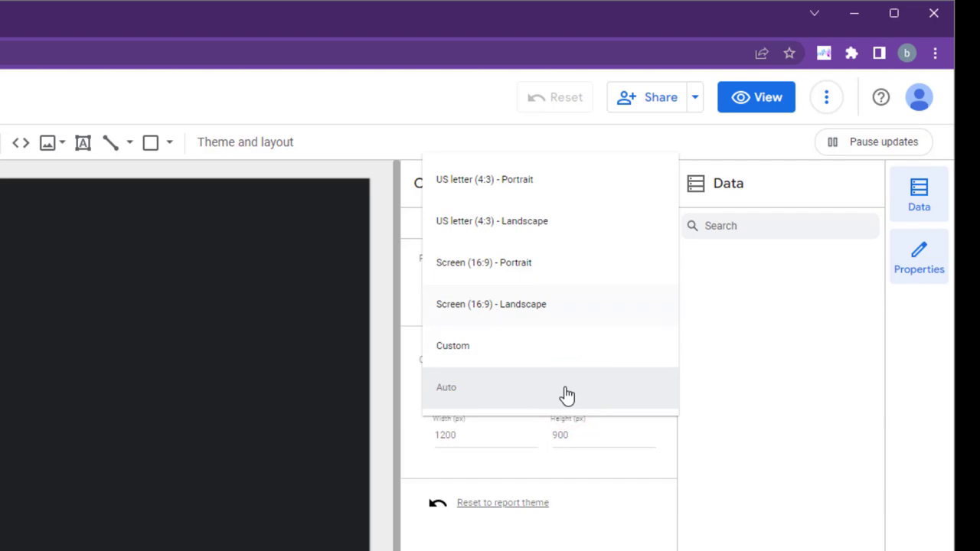
{"action": "left_click", "coordinate": [558, 317]}
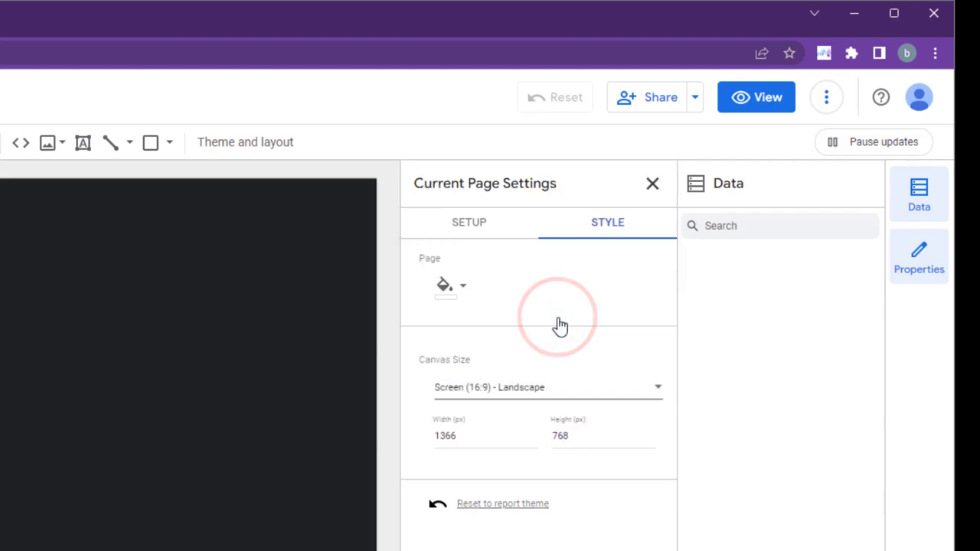
{"action": "left_click", "coordinate": [361, 446]}
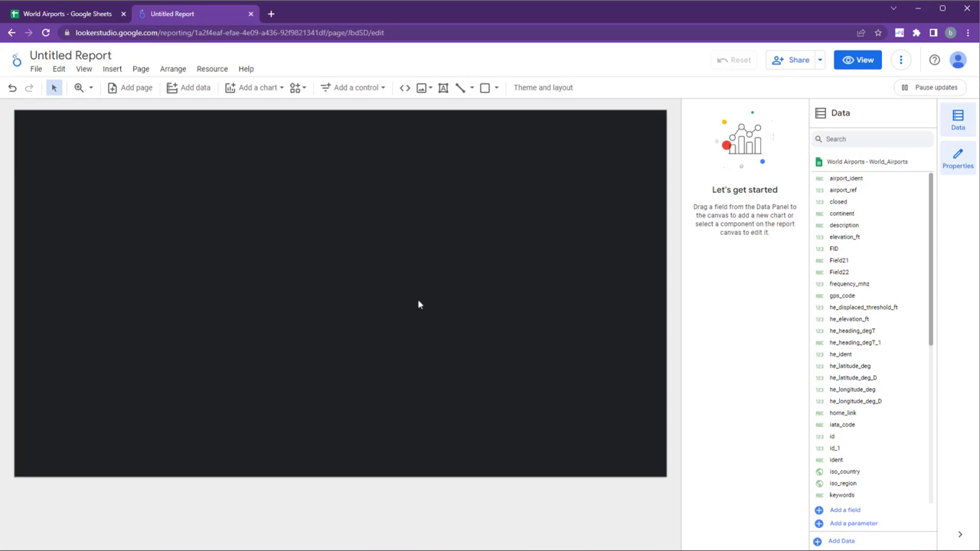
Insert a Google Maps bubble map and fit it into the lower-right part of the report page, leaving a small margin.
{"action": "left_click", "coordinate": [259, 88]}
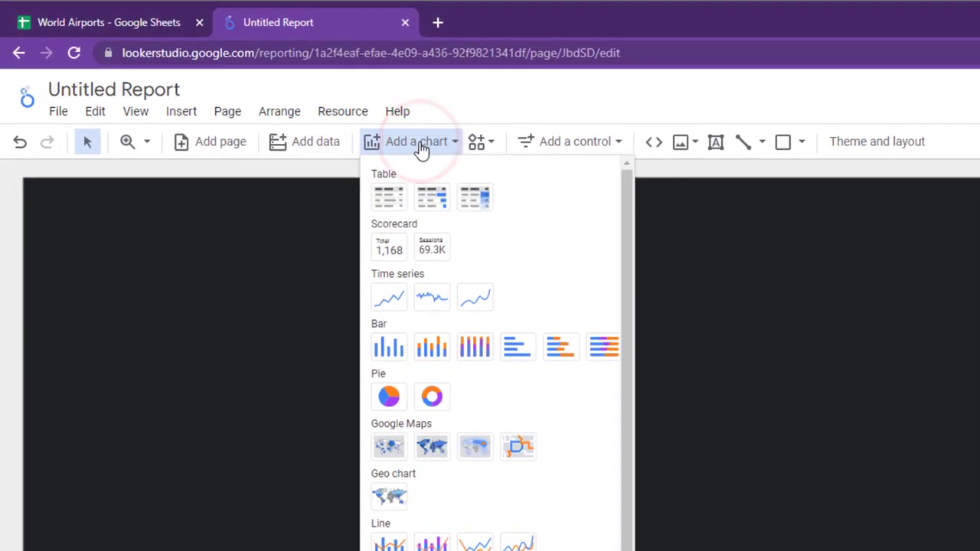
{"action": "left_click", "coordinate": [396, 451]}
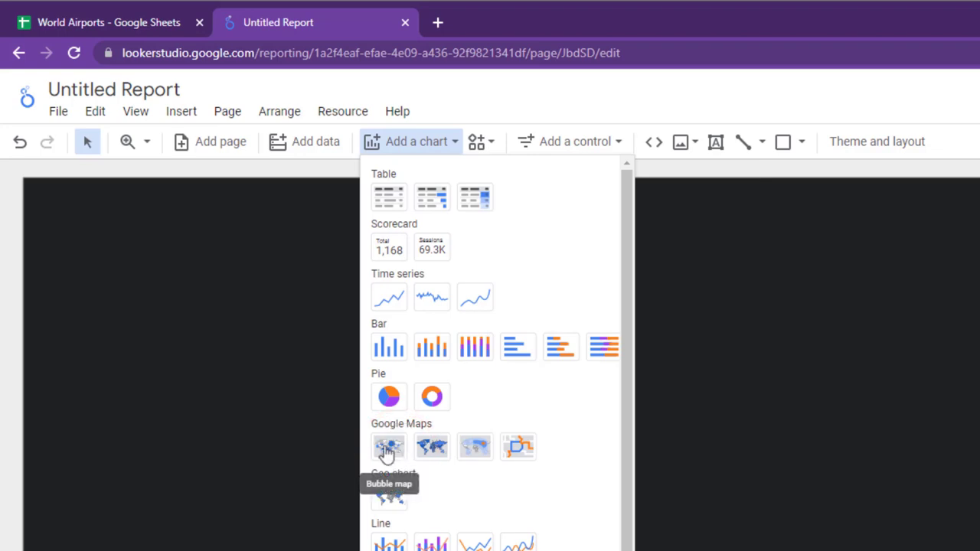
{"action": "left_click", "coordinate": [384, 452]}
{"action": "left_click", "coordinate": [385, 450]}
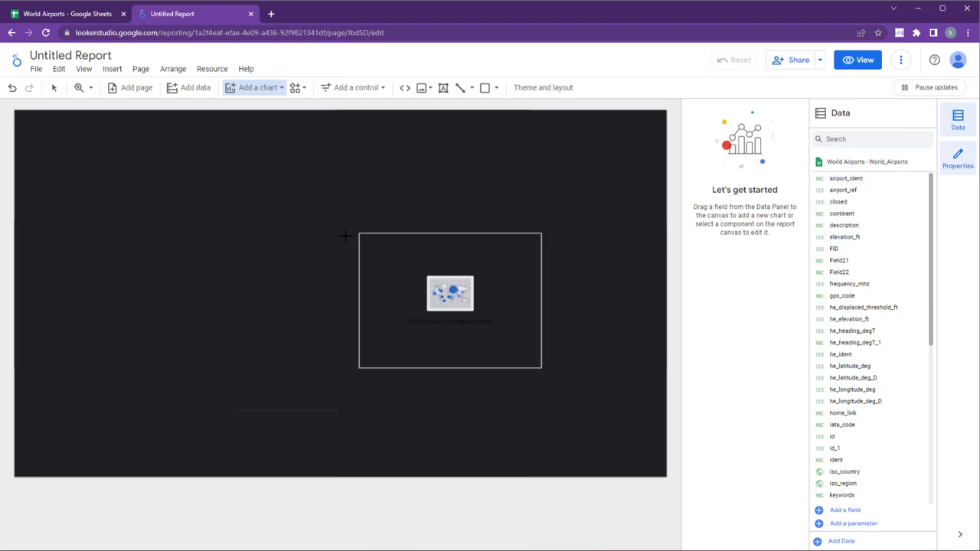
{"action": "left_click_drag", "start_coordinate": [360, 234], "coordinate": [656, 464]}
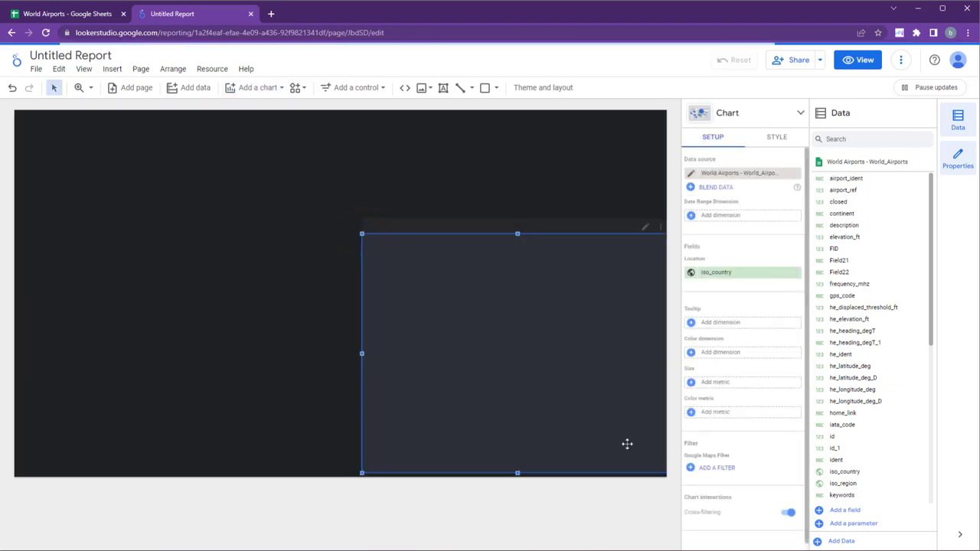
{"action": "left_click_drag", "start_coordinate": [566, 400], "coordinate": [523, 390]}
{"action": "left_click_drag", "start_coordinate": [629, 339], "coordinate": [655, 342]}
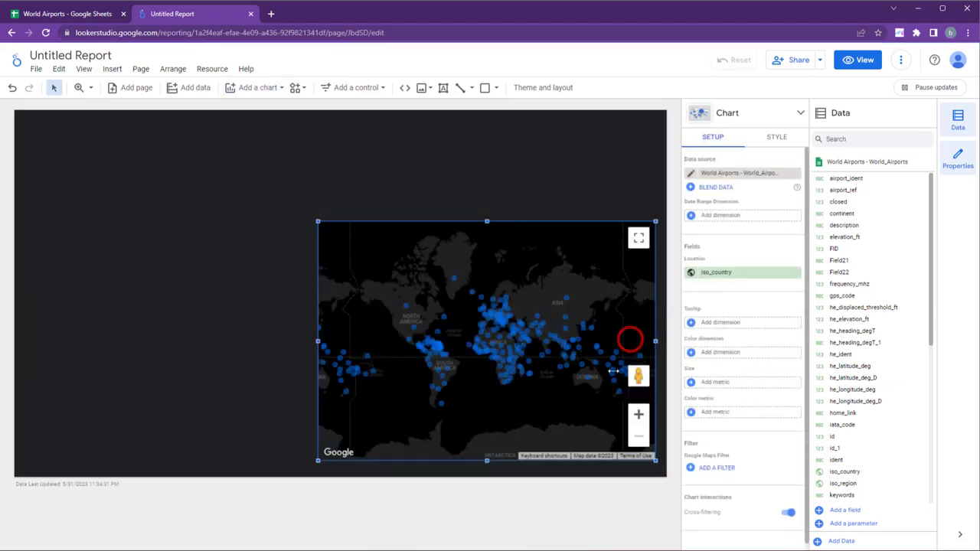
{"action": "left_click_drag", "start_coordinate": [487, 460], "coordinate": [494, 467]}
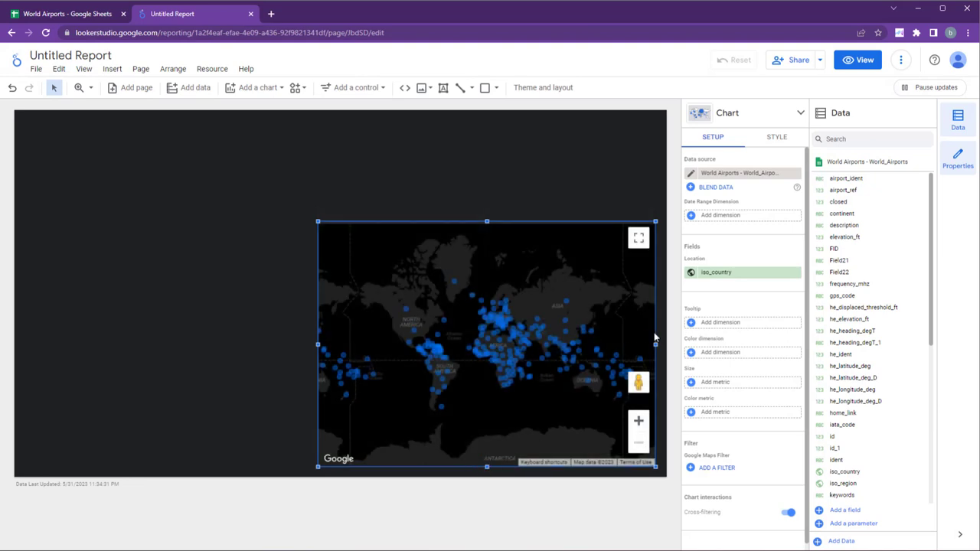
Set the bubble map's location field to latitude_longitude.
{"action": "left_click", "coordinate": [721, 269]}
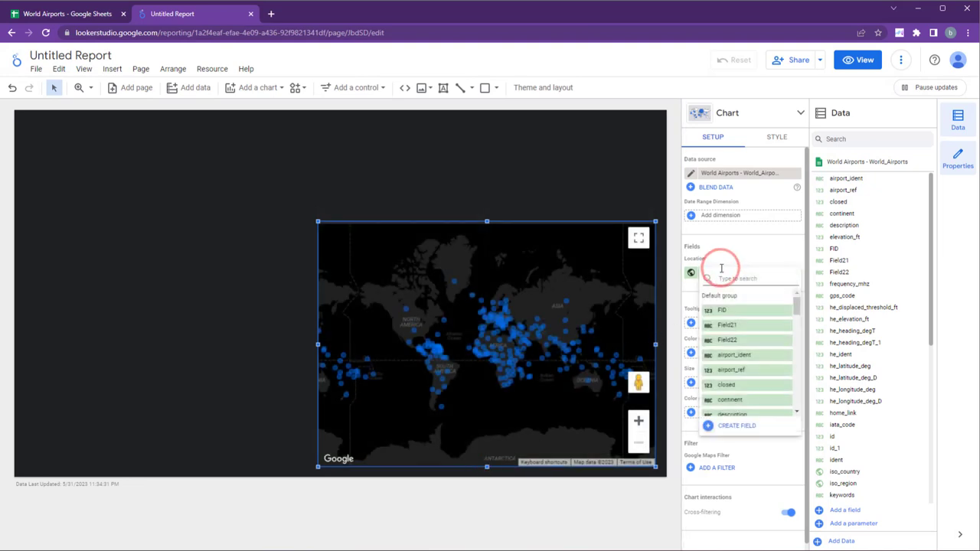
{"action": "type", "text": "lat"}
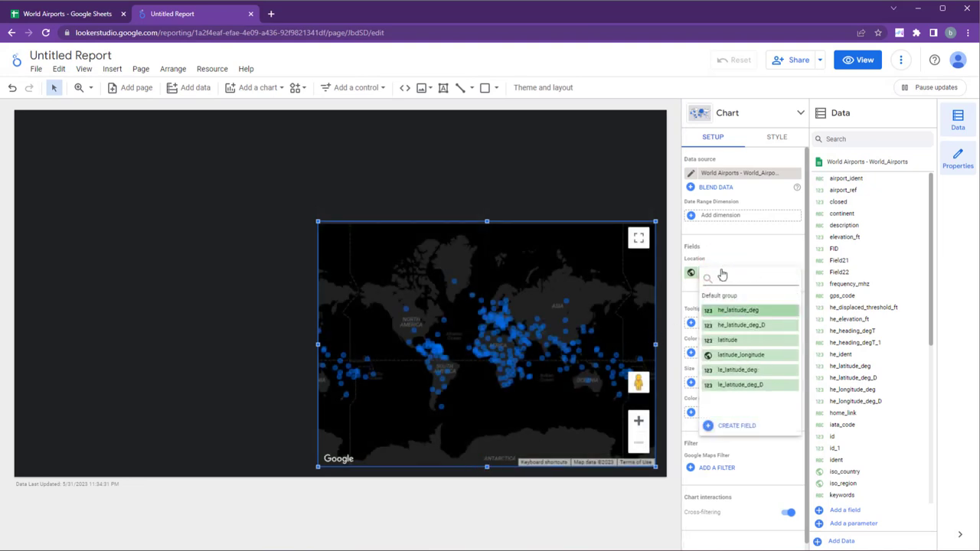
{"action": "left_click", "coordinate": [755, 356]}
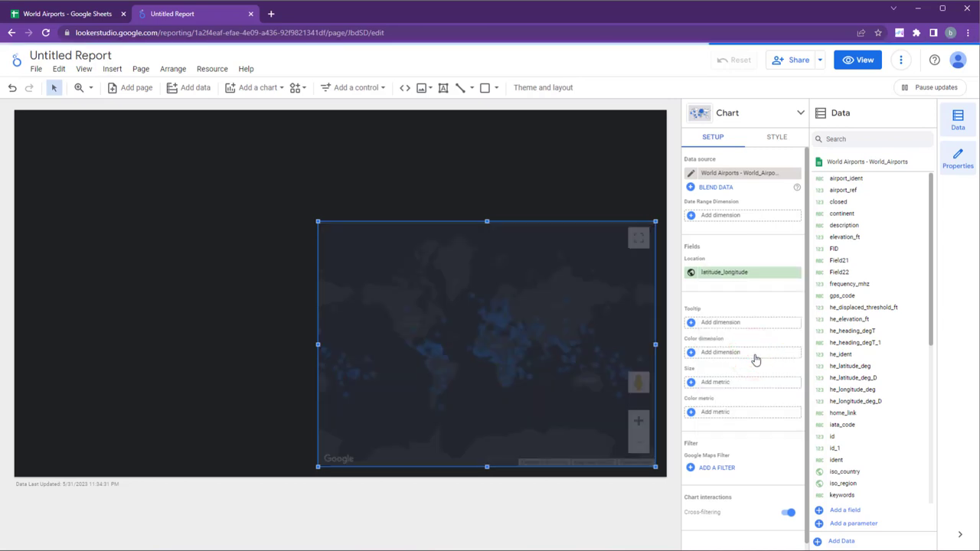
Use name as the bubble map's tooltip and continent as its color dimension.
{"action": "left_click", "coordinate": [744, 329]}
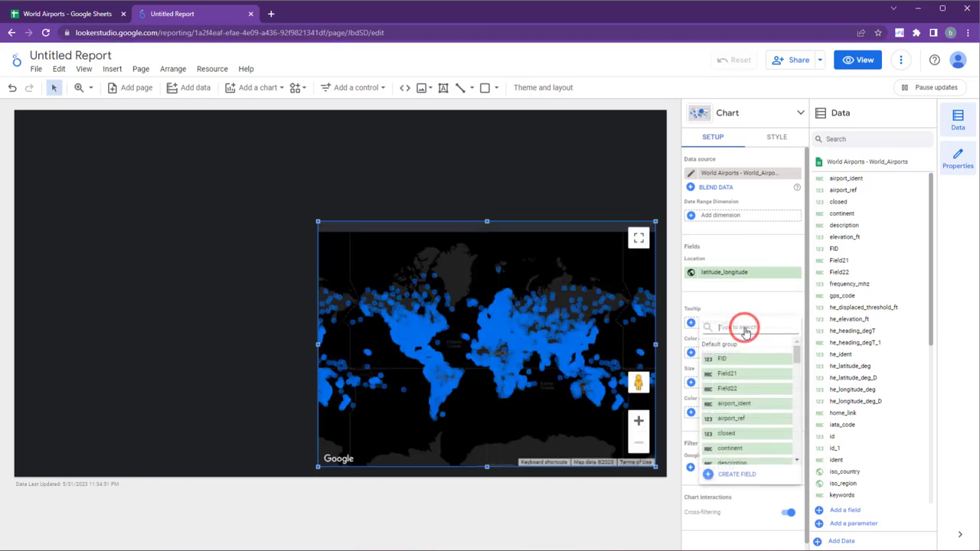
{"action": "type", "text": "s"}
{"action": "key", "text": "BackSpace"}
{"action": "type", "text": "name"}
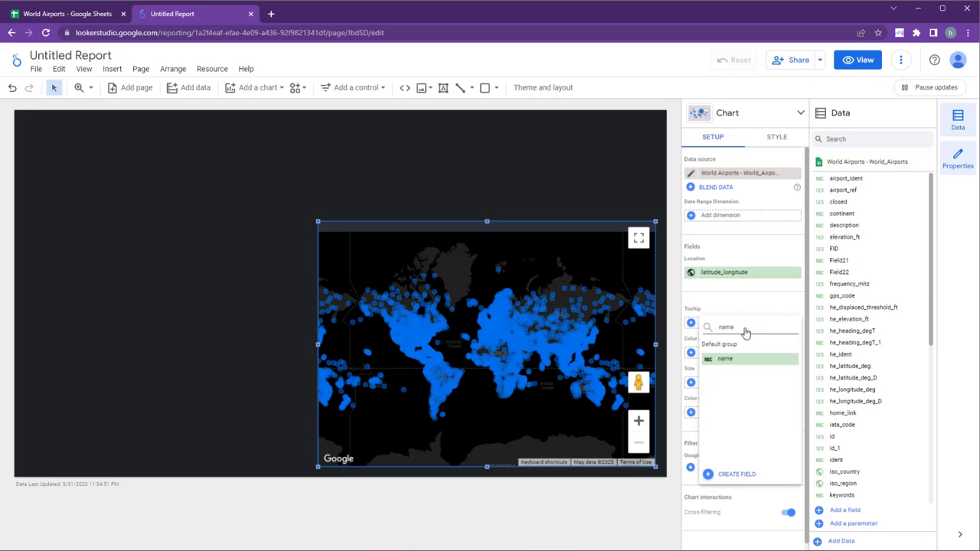
{"action": "left_click", "coordinate": [731, 358]}
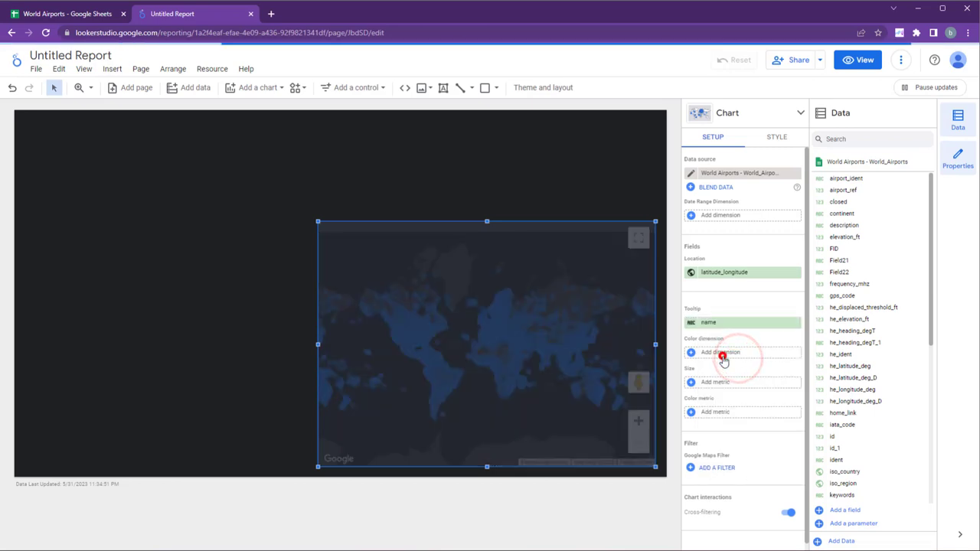
{"action": "left_click", "coordinate": [726, 358]}
{"action": "type", "text": "cont"}
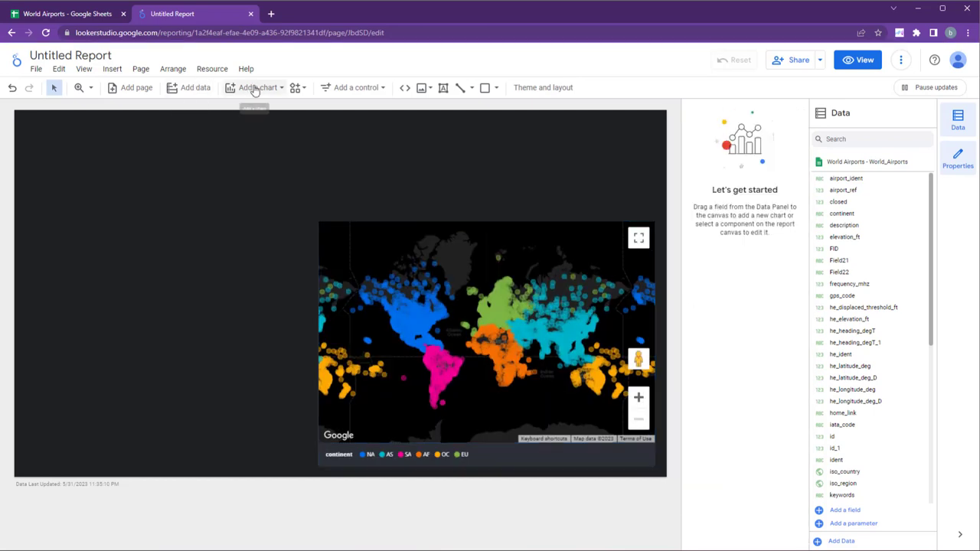
Add a pie chart to the report page.
{"action": "left_click", "coordinate": [254, 87]}
{"action": "left_click", "coordinate": [242, 245]}
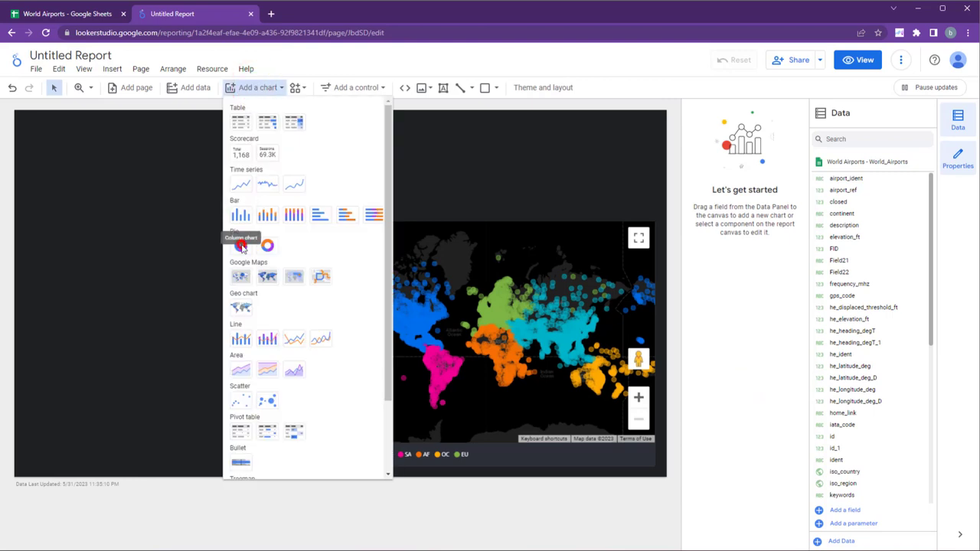
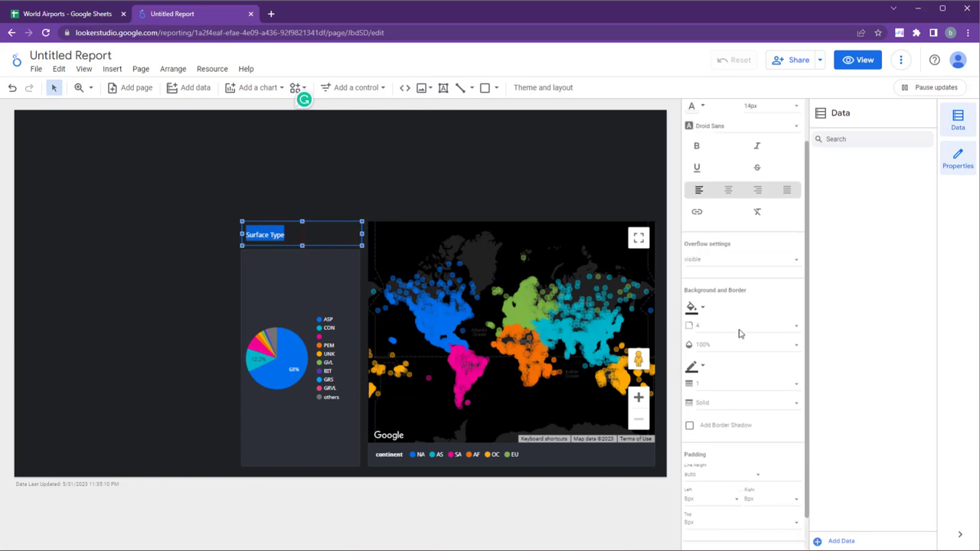
Format the Surface Type title with 28px text, centered alignment and a dark gray background.
{"action": "left_click", "coordinate": [771, 158]}
{"action": "left_click", "coordinate": [769, 167]}
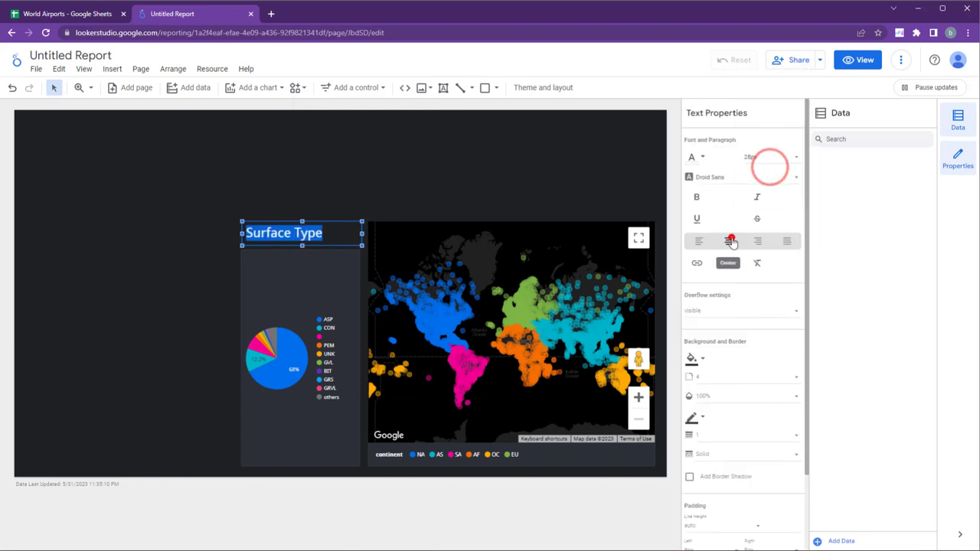
{"action": "left_click", "coordinate": [731, 242]}
{"action": "left_click", "coordinate": [455, 192]}
{"action": "left_click", "coordinate": [333, 228]}
{"action": "left_click", "coordinate": [693, 358]}
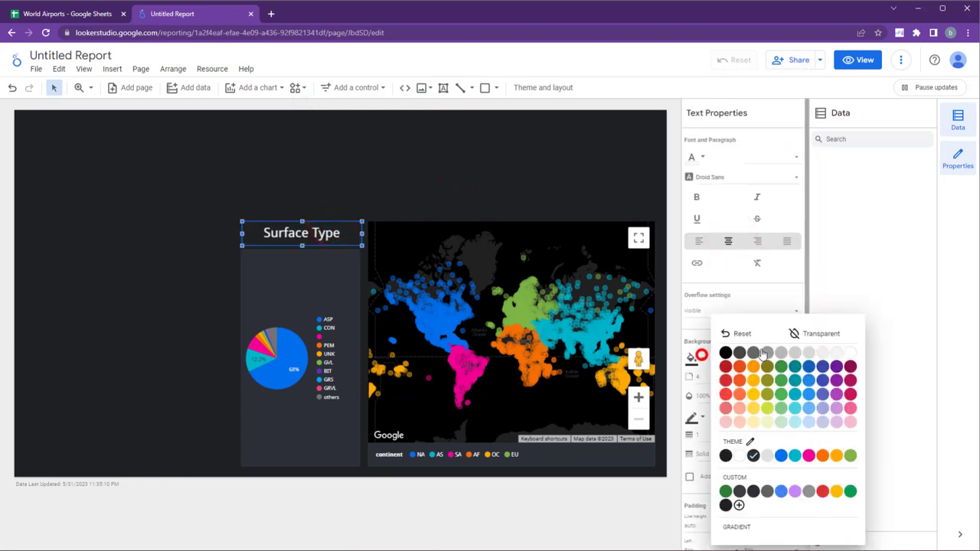
{"action": "left_click", "coordinate": [739, 351]}
{"action": "left_click", "coordinate": [402, 186]}
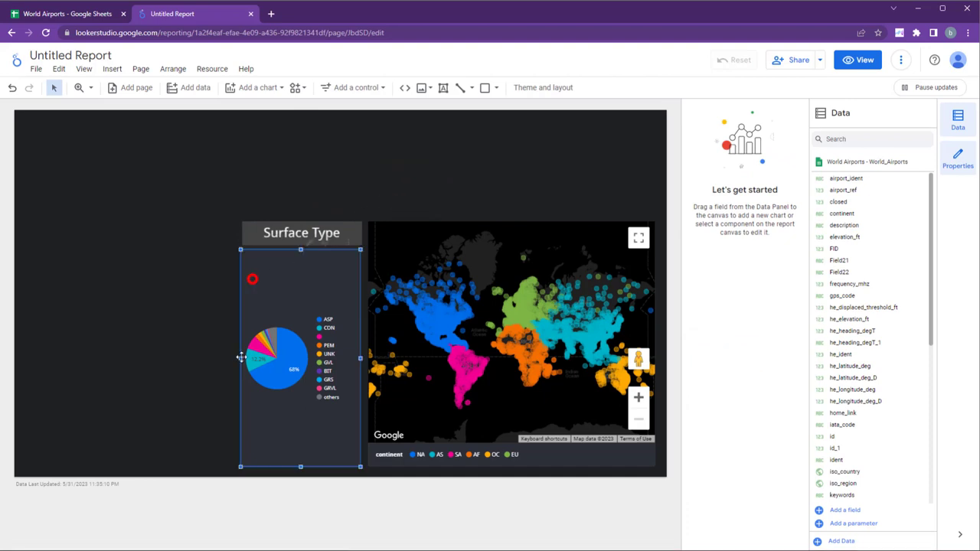
Widen the pie chart and the Surface Type title above it toward the page's left side, keeping their left edges aligned.
{"action": "left_click_drag", "start_coordinate": [241, 357], "coordinate": [198, 356]}
{"action": "left_click", "coordinate": [257, 227]}
{"action": "left_click_drag", "start_coordinate": [242, 233], "coordinate": [199, 233]}
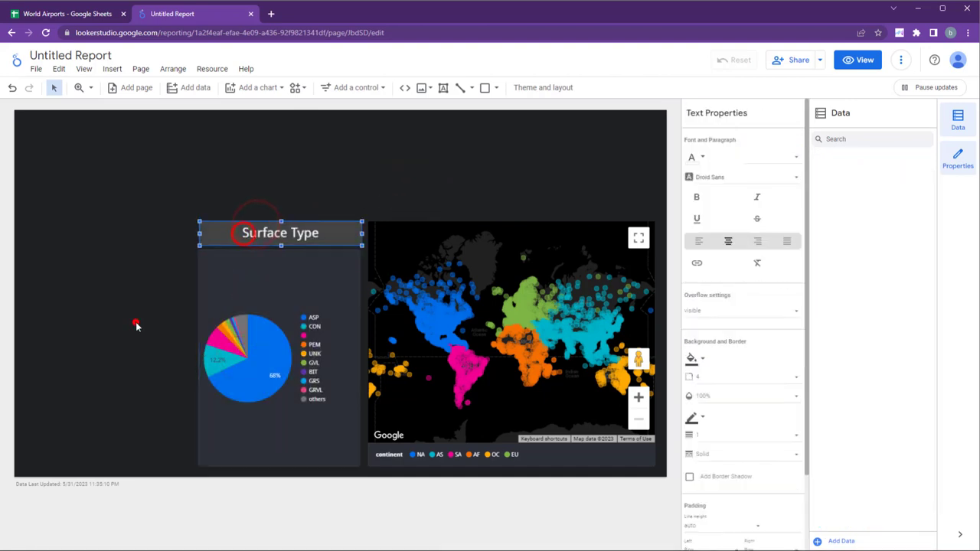
Add a column chart in the empty area beside the pie chart, sized to match the pie chart's height.
{"action": "left_click", "coordinate": [136, 326]}
{"action": "left_click", "coordinate": [257, 87]}
{"action": "scroll", "coordinate": [261, 306], "scroll_direction": "down", "scroll_amount": 2}
{"action": "scroll", "coordinate": [257, 351], "scroll_direction": "up", "scroll_amount": 2}
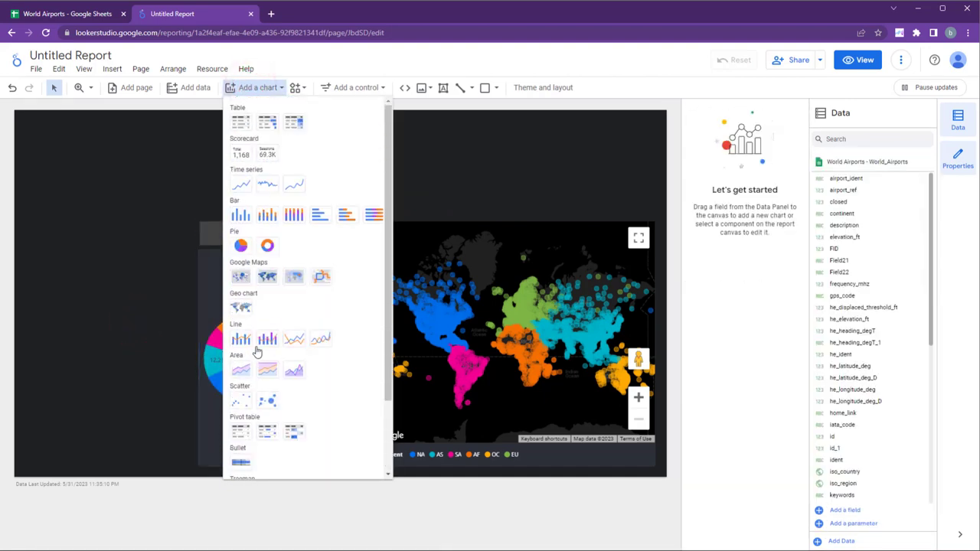
{"action": "scroll", "coordinate": [240, 212], "scroll_direction": "down", "scroll_amount": 2}
{"action": "left_click", "coordinate": [245, 124]}
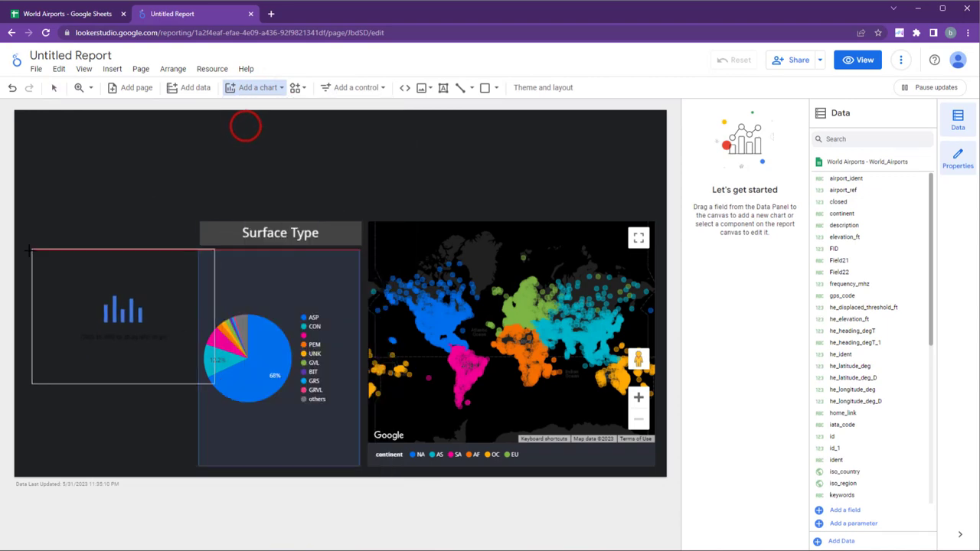
{"action": "left_click_drag", "start_coordinate": [30, 252], "coordinate": [186, 464]}
{"action": "left_click", "coordinate": [191, 357]}
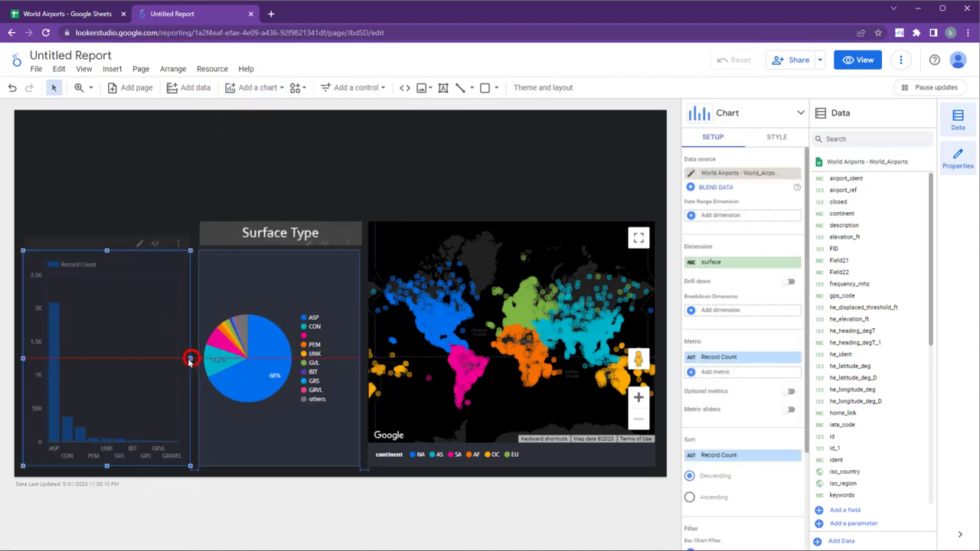
Set the column chart's dimension to width_ft.
{"action": "left_click", "coordinate": [778, 137]}
{"action": "scroll", "coordinate": [728, 414], "scroll_direction": "down", "scroll_amount": 10}
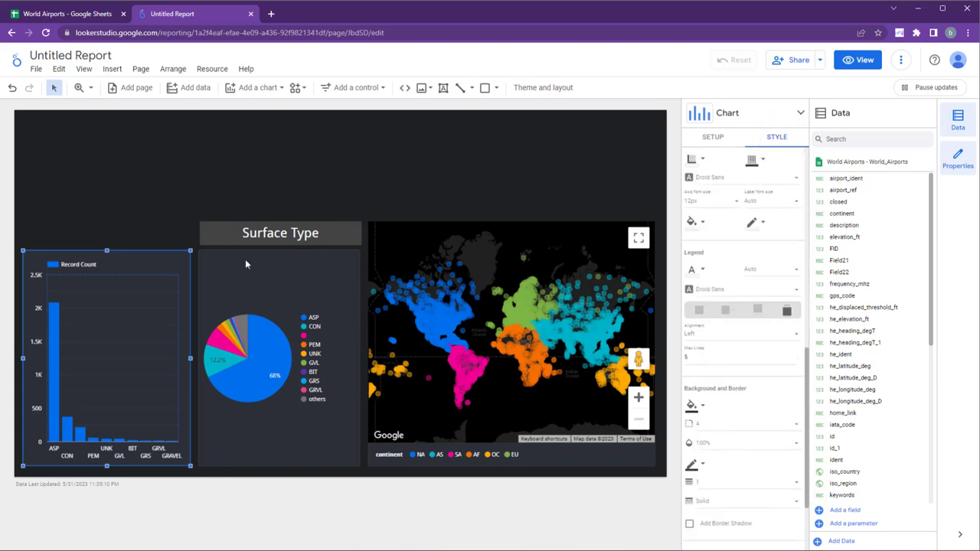
{"action": "left_click", "coordinate": [716, 137]}
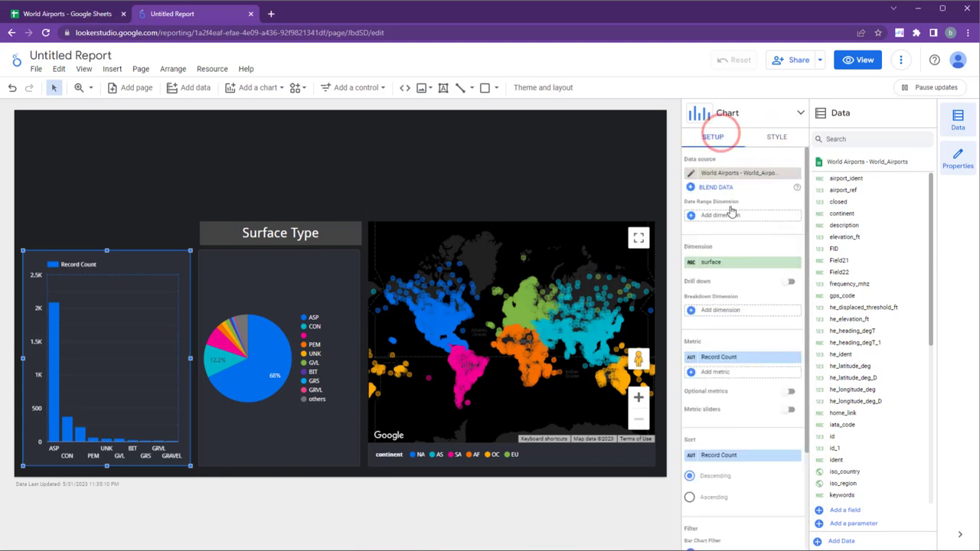
{"action": "left_click", "coordinate": [728, 264]}
{"action": "type", "text": "width"}
{"action": "left_click", "coordinate": [754, 299]}
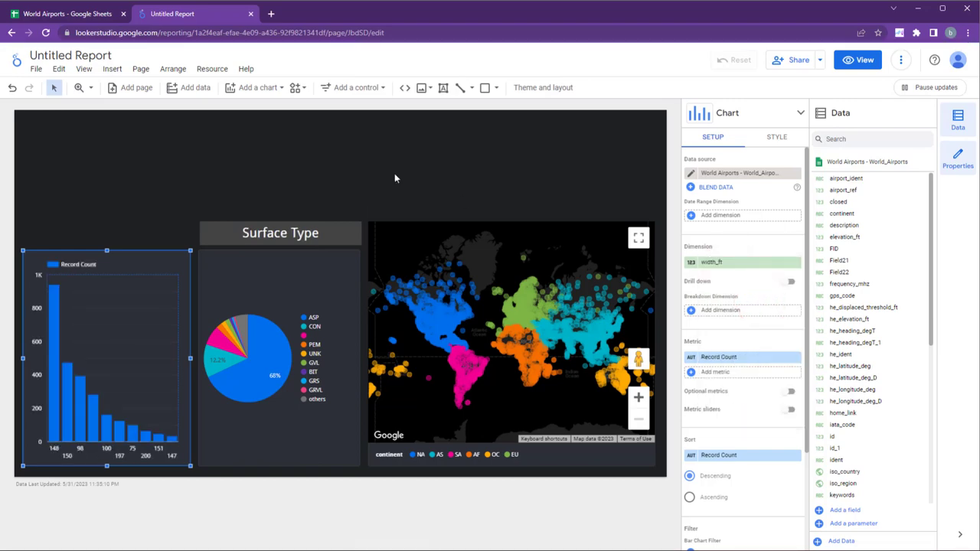
Duplicate the Surface Type title above the column chart, match it to the chart's width and change its text to Width (ft).
{"action": "left_click_drag", "start_coordinate": [213, 222], "coordinate": [53, 225]}
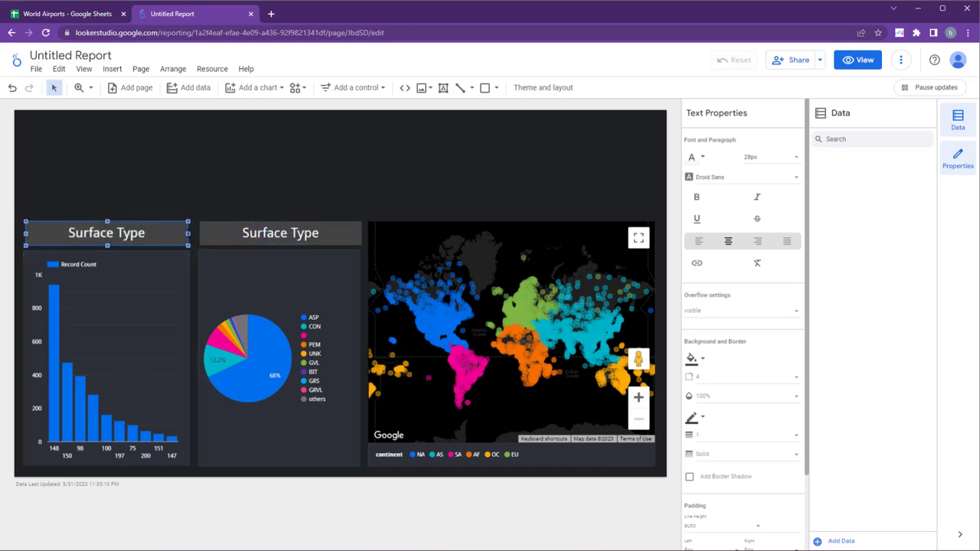
{"action": "left_click_drag", "start_coordinate": [186, 233], "coordinate": [189, 233]}
{"action": "left_click_drag", "start_coordinate": [27, 233], "coordinate": [24, 233]}
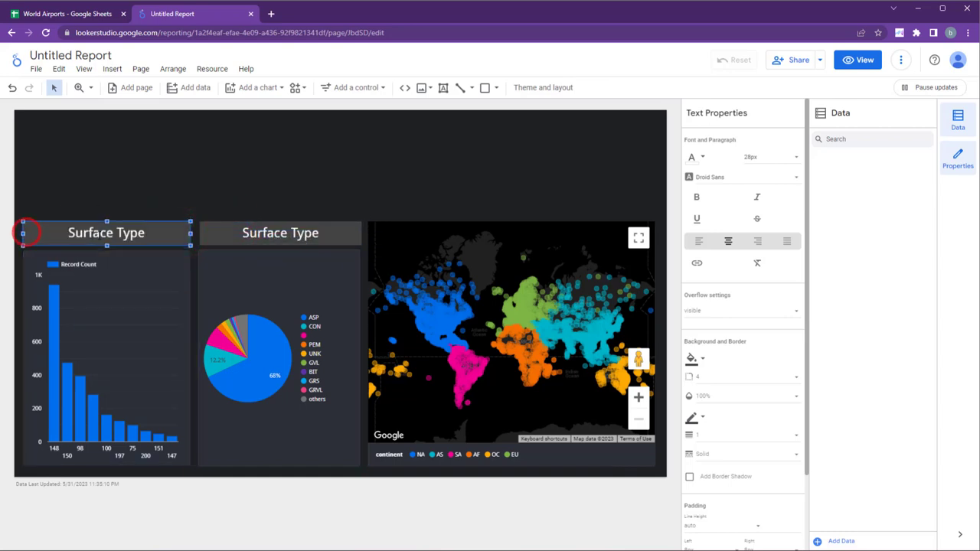
{"action": "type", "text": "(ft)"}
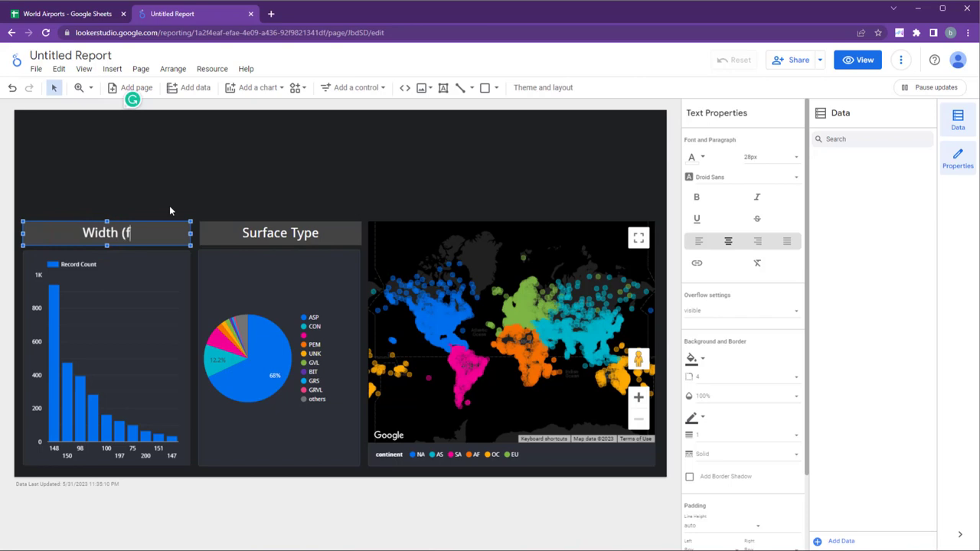
{"action": "left_click", "coordinate": [301, 199]}
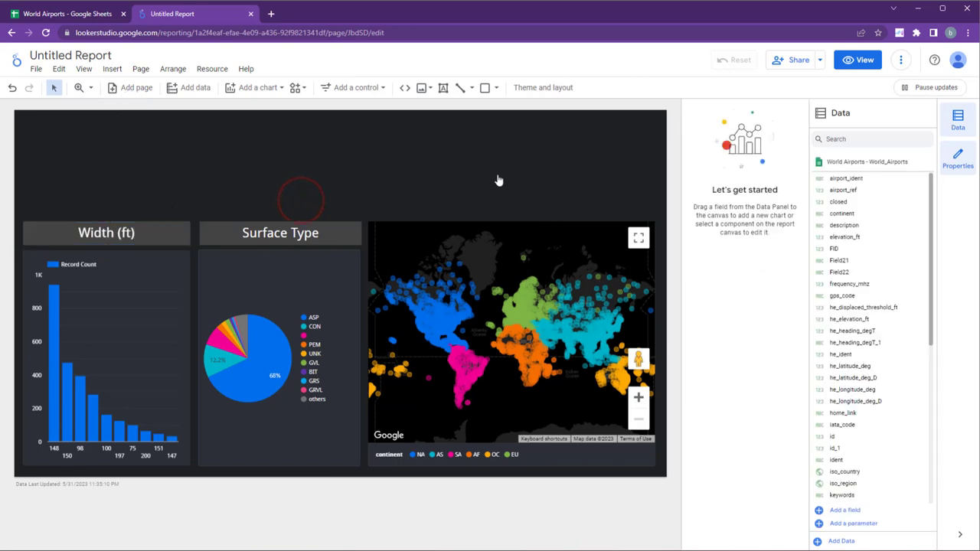
Draw a full-width rectangle as a header banner along the page's upper edge and fill it dark gray.
{"action": "left_click", "coordinate": [496, 87]}
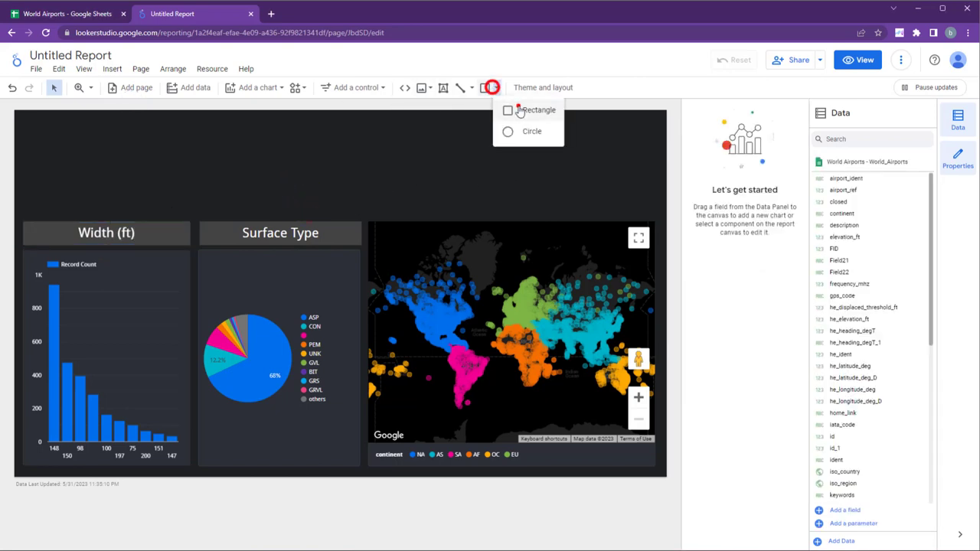
{"action": "left_click", "coordinate": [521, 105]}
{"action": "mouse_move", "coordinate": [14, 112]}
{"action": "left_mouse_down"}
{"action": "mouse_move", "coordinate": [592, 162]}
{"action": "mouse_move", "coordinate": [665, 157]}
{"action": "left_mouse_up"}
{"action": "left_click", "coordinate": [696, 155]}
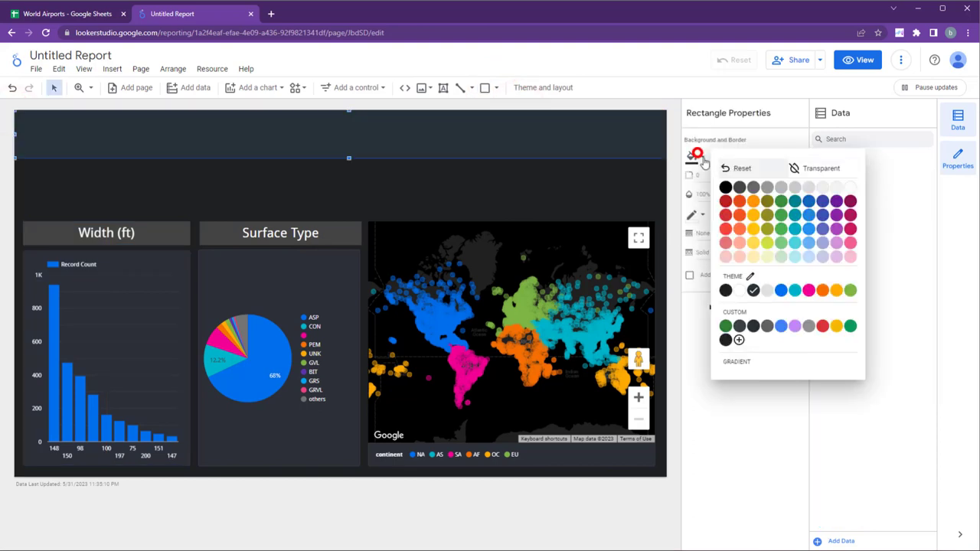
{"action": "left_click", "coordinate": [739, 187]}
Add a World Airports text title on the header banner, size it to 40px and center it vertically in the banner.
{"action": "left_click", "coordinate": [434, 90]}
{"action": "left_click", "coordinate": [108, 129]}
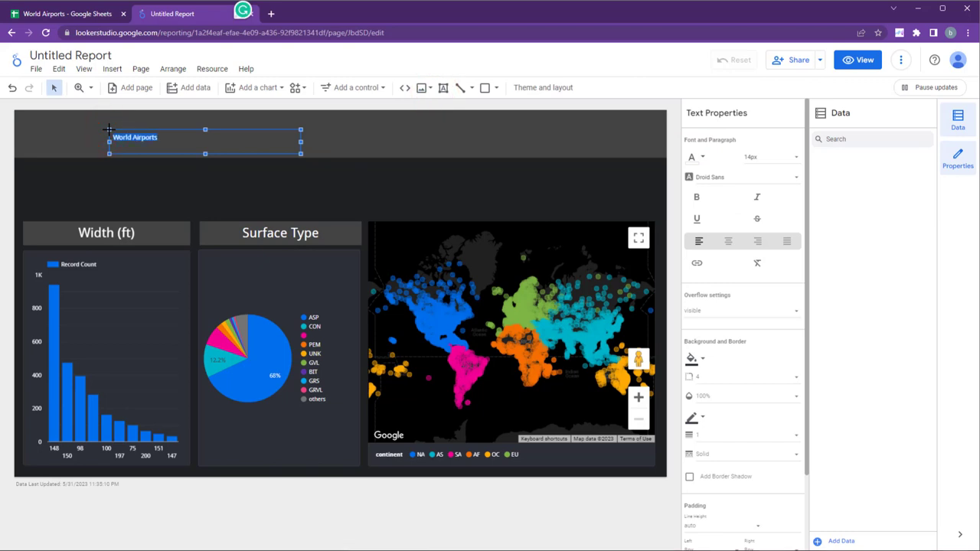
{"action": "left_click", "coordinate": [769, 157]}
{"action": "left_click", "coordinate": [765, 238]}
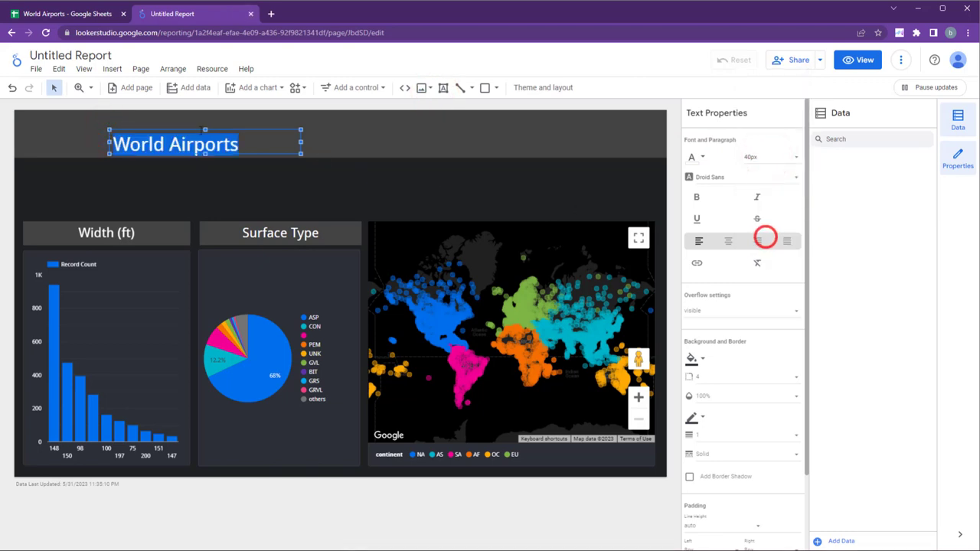
{"action": "left_click_drag", "start_coordinate": [202, 134], "coordinate": [192, 127]}
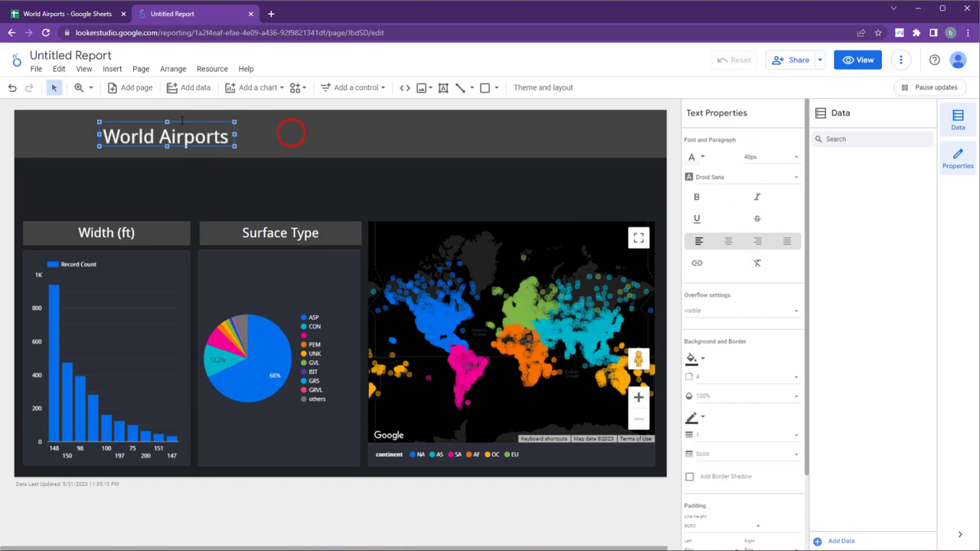
Try a 48px font size and a wider text box for the World Airports title, and undo the changes.
{"action": "left_click", "coordinate": [181, 135]}
{"action": "left_click", "coordinate": [775, 159]}
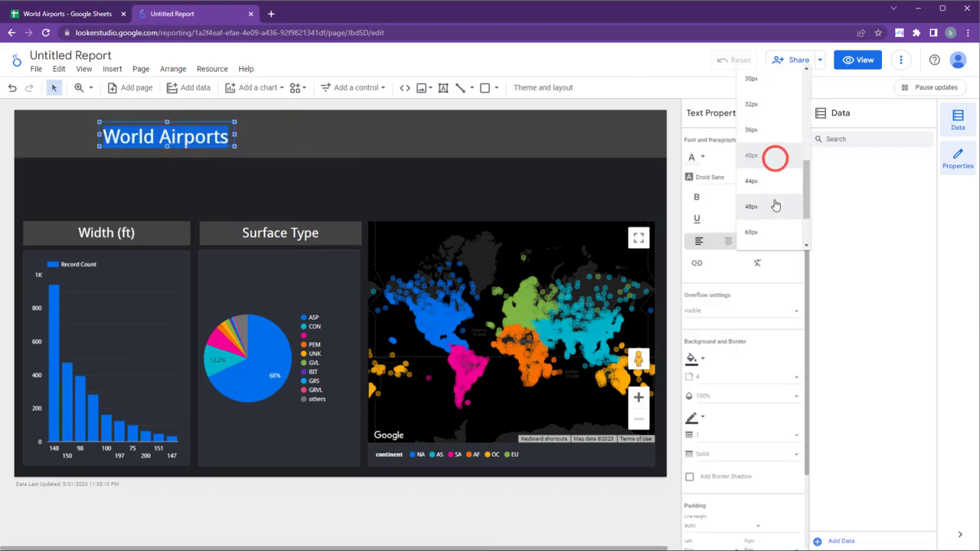
{"action": "left_click", "coordinate": [775, 202]}
{"action": "left_click_drag", "start_coordinate": [234, 133], "coordinate": [278, 132]}
{"action": "left_click", "coordinate": [244, 181]}
{"action": "left_click", "coordinate": [175, 141]}
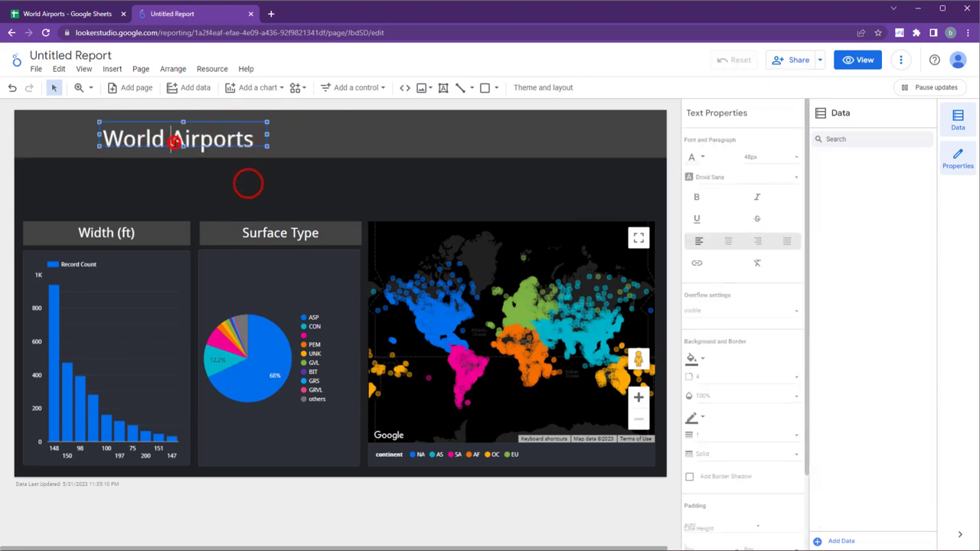
{"action": "left_click", "coordinate": [170, 117]}
{"action": "left_click", "coordinate": [186, 144]}
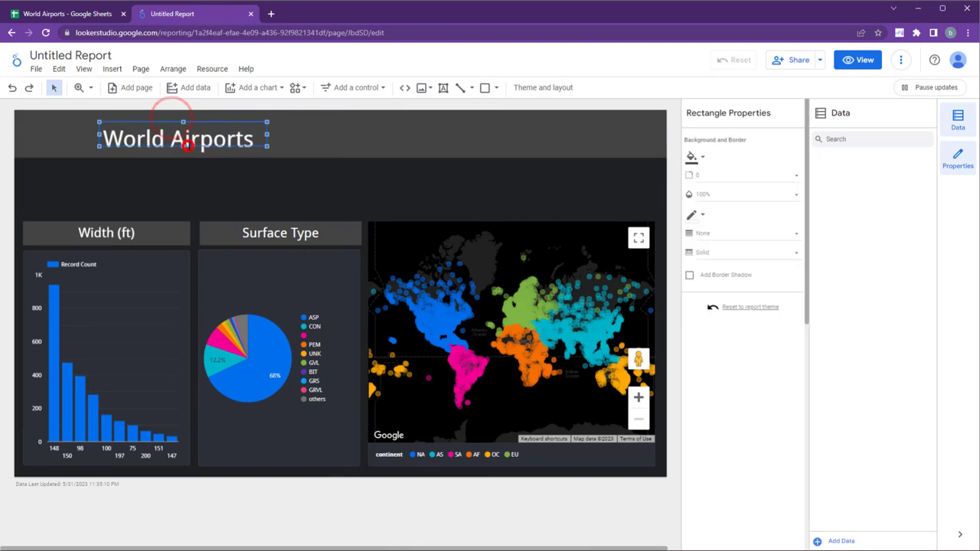
{"action": "left_click", "coordinate": [121, 121]}
{"action": "key", "text": "ctrl+z"}
{"action": "key", "text": "ctrl+z"}
{"action": "left_click", "coordinate": [123, 191]}
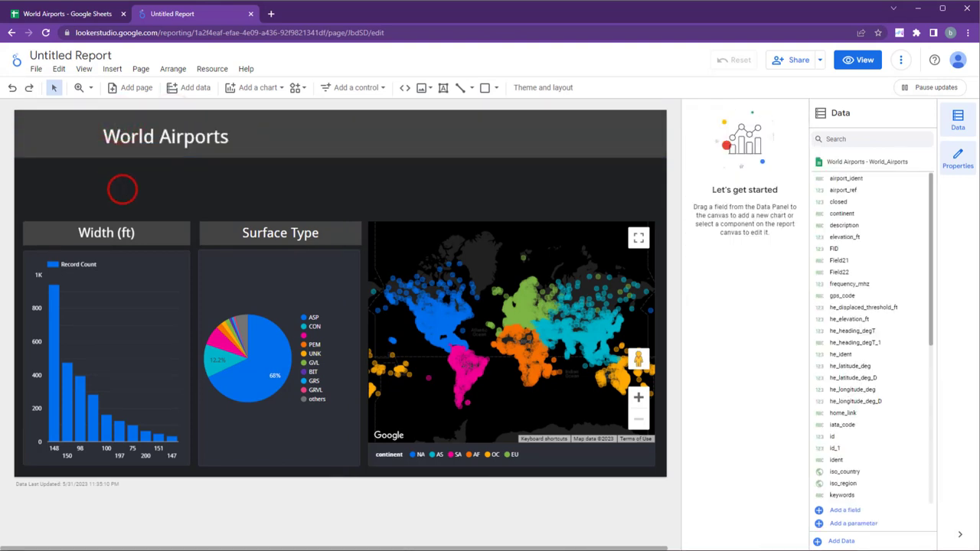
Place the airplane image at the banner's left end and move the World Airports title close beside it.
{"action": "left_click_drag", "start_coordinate": [53, 149], "coordinate": [48, 142]}
{"action": "left_click", "coordinate": [155, 188]}
{"action": "left_click", "coordinate": [154, 189]}
{"action": "left_click", "coordinate": [193, 136]}
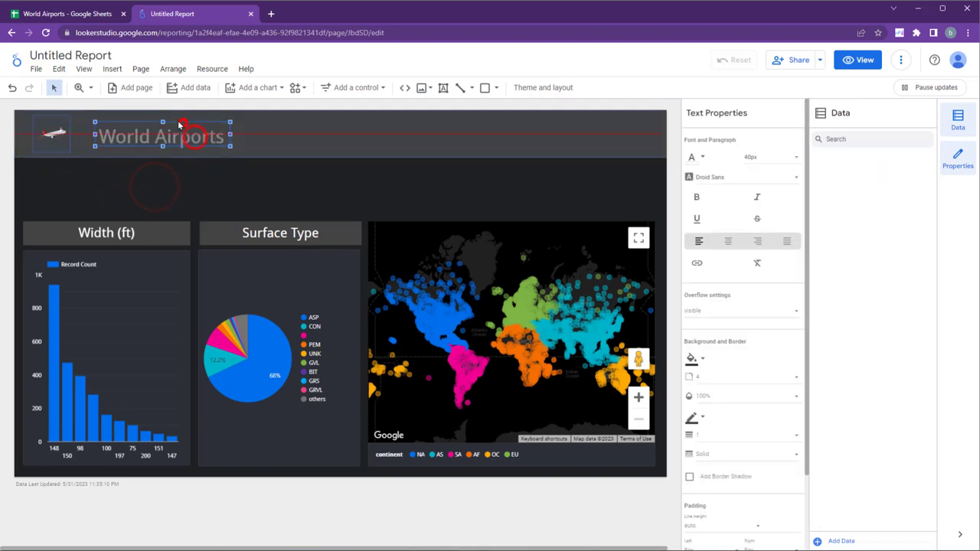
{"action": "left_click", "coordinate": [193, 189]}
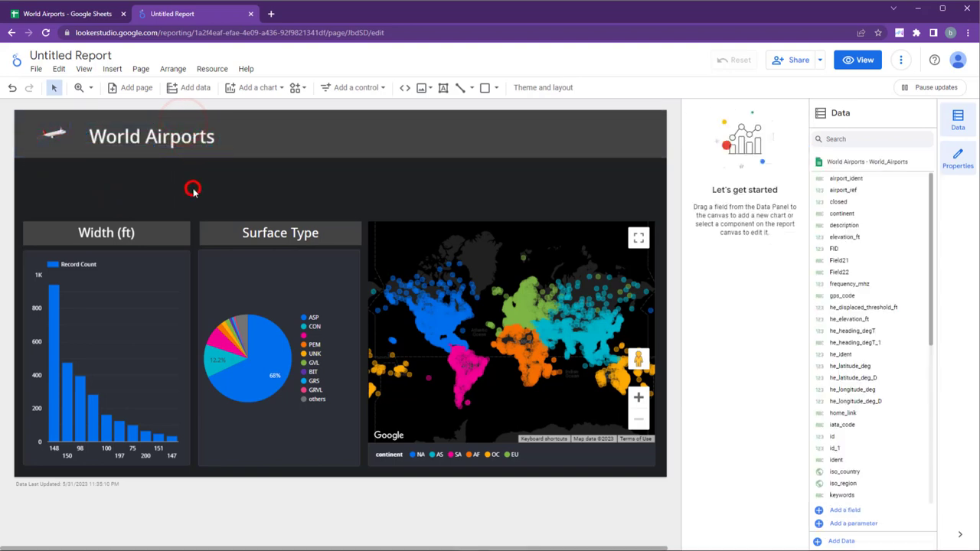
Paste the runway image onto the right part of the header banner, centered vertically.
{"action": "left_click", "coordinate": [501, 134]}
{"action": "key", "text": "ctrl+v"}
{"action": "left_click_drag", "start_coordinate": [507, 153], "coordinate": [522, 130]}
{"action": "left_click", "coordinate": [547, 178]}
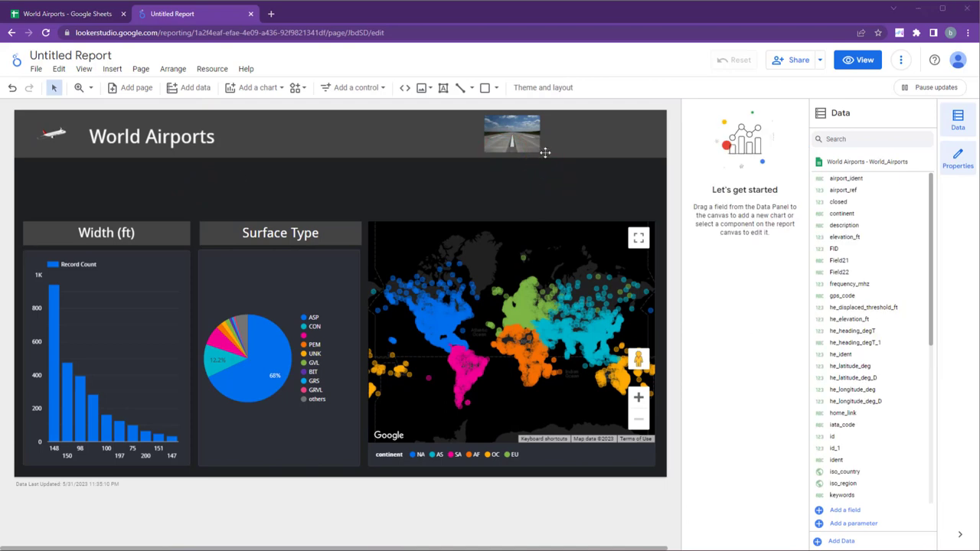
Paste the Source: ArcGIS Hub credit at the banner's right end and move the runway image next to it.
{"action": "key", "text": "ctrl+v"}
{"action": "left_click_drag", "start_coordinate": [564, 163], "coordinate": [598, 138]}
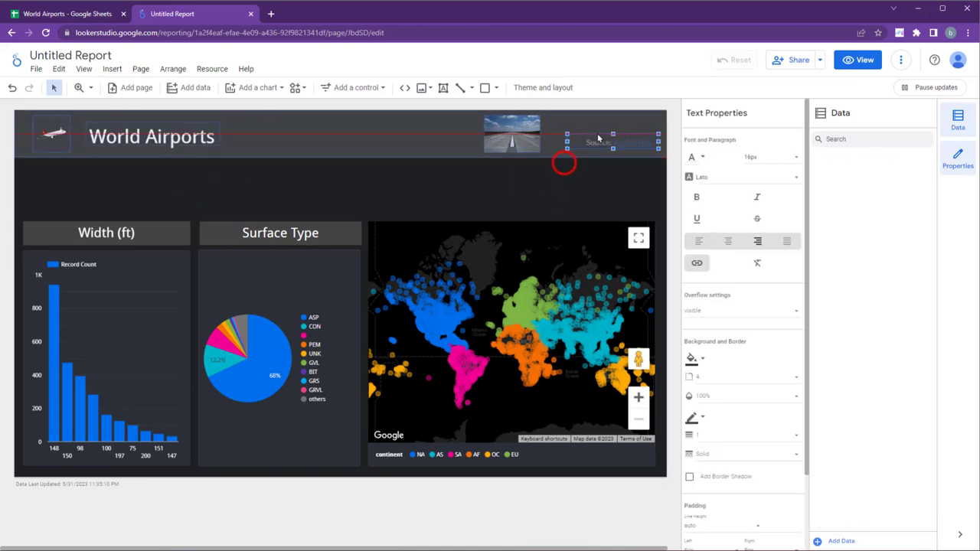
{"action": "left_click_drag", "start_coordinate": [533, 135], "coordinate": [550, 139]}
{"action": "left_click", "coordinate": [577, 181]}
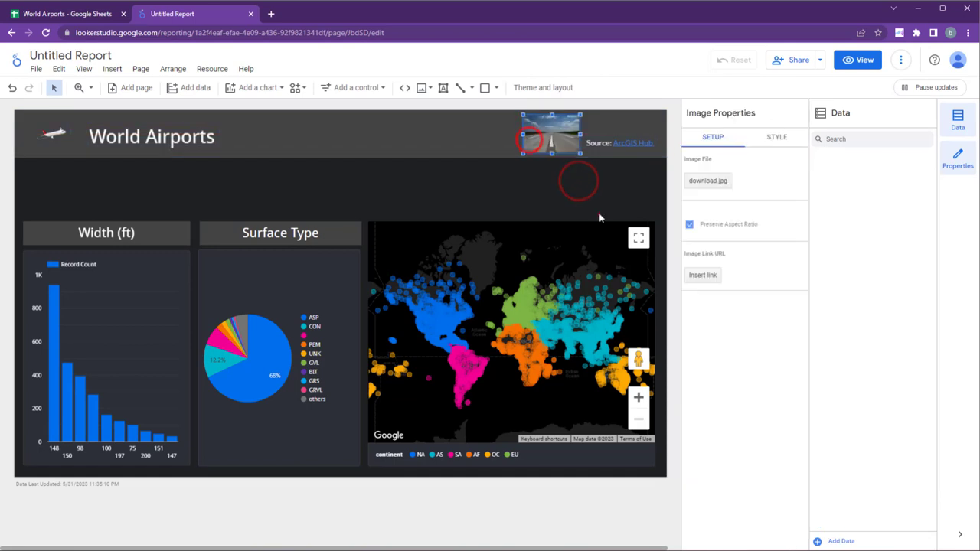
{"action": "left_click", "coordinate": [598, 213]}
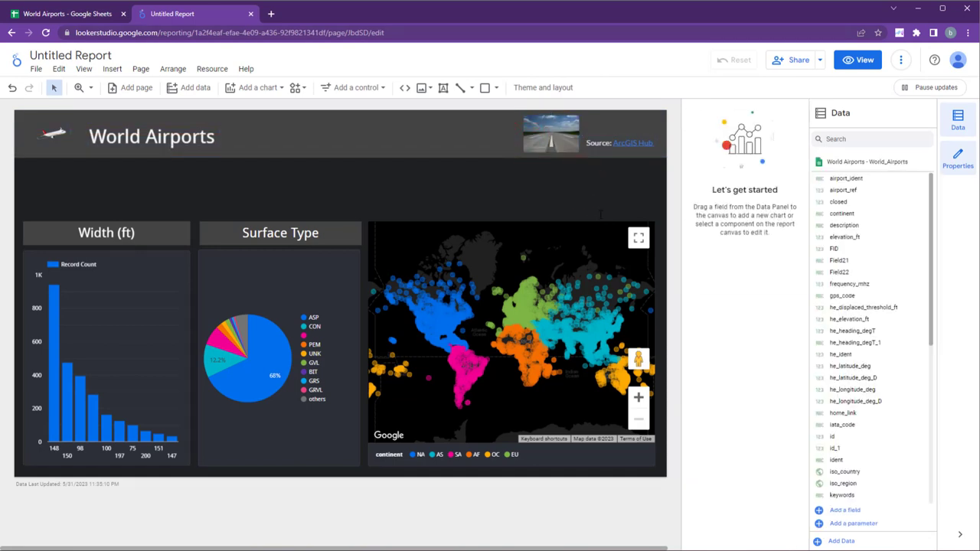
Add a drop-down list control below the banner, aligned with the Width (ft) title, and set its control field to continent.
{"action": "left_click", "coordinate": [346, 89]}
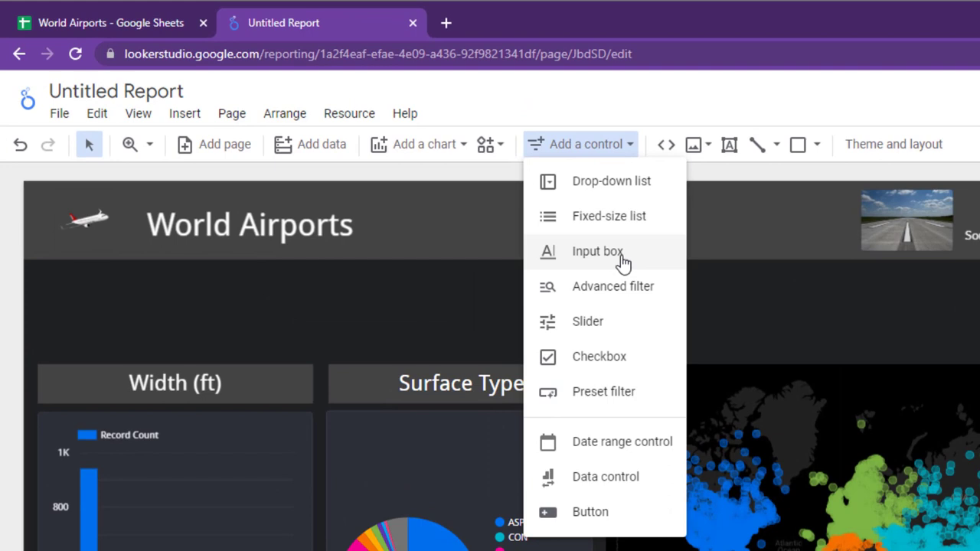
{"action": "left_click", "coordinate": [629, 196]}
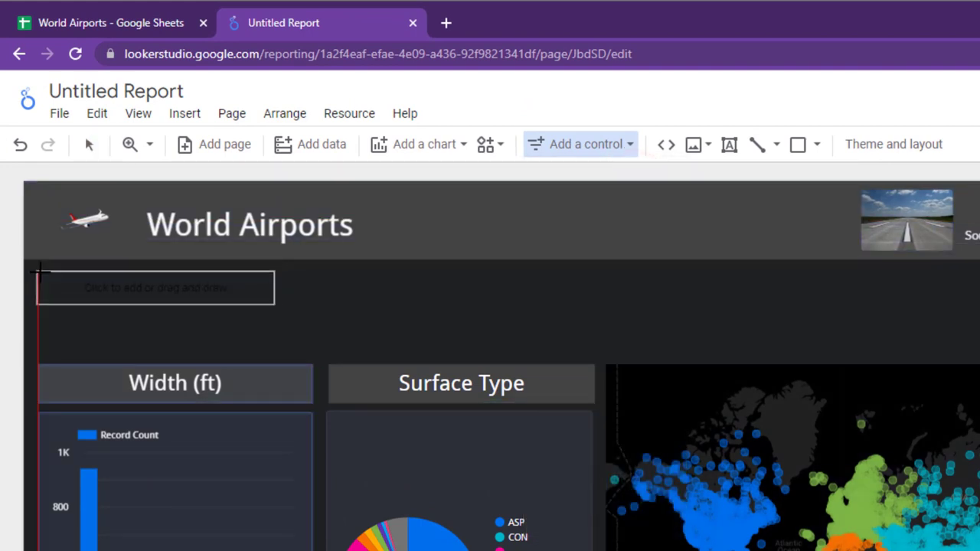
{"action": "left_click", "coordinate": [39, 271]}
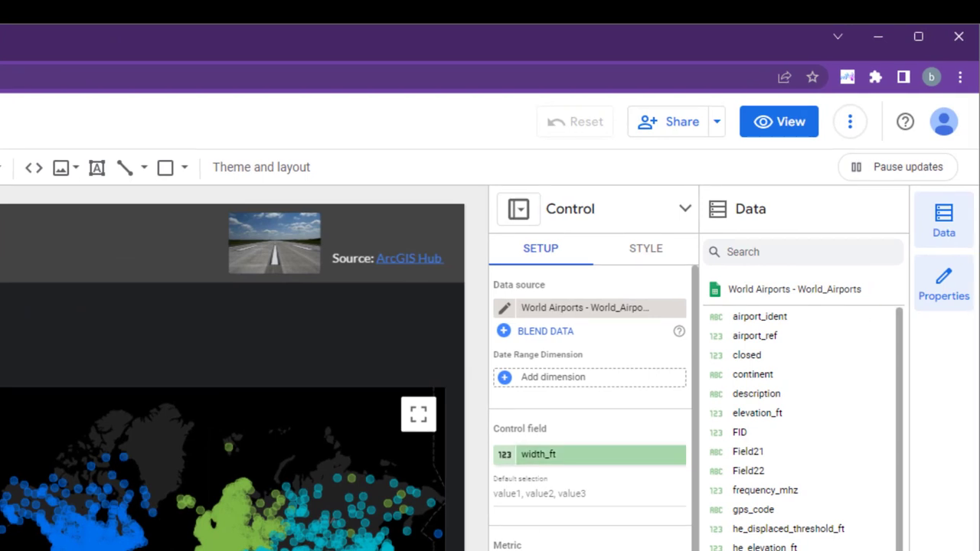
{"action": "left_click", "coordinate": [586, 447]}
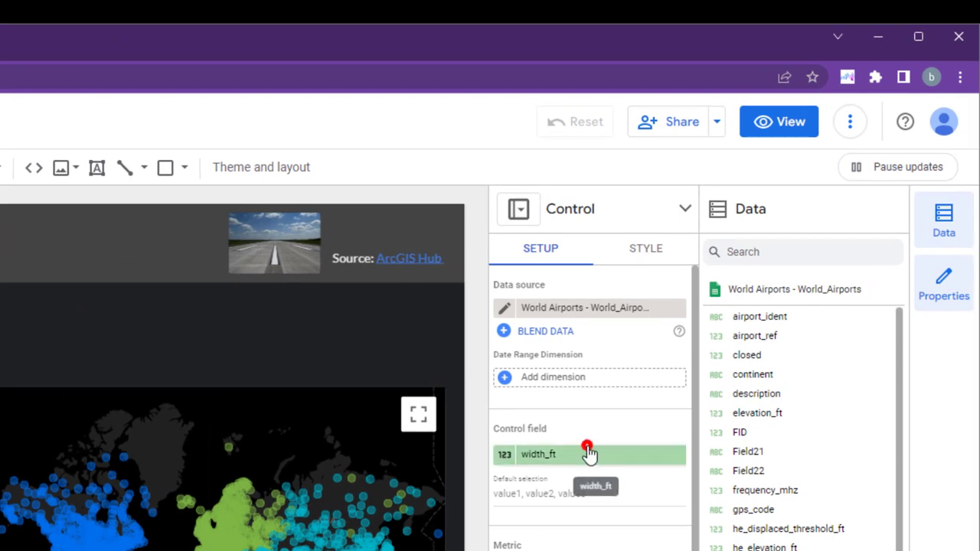
{"action": "type", "text": "cont"}
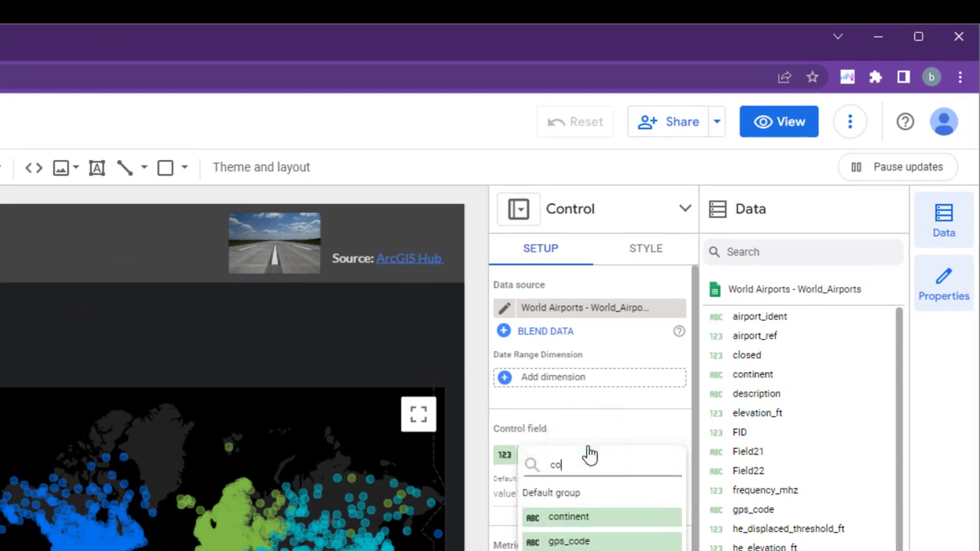
{"action": "left_click", "coordinate": [608, 517]}
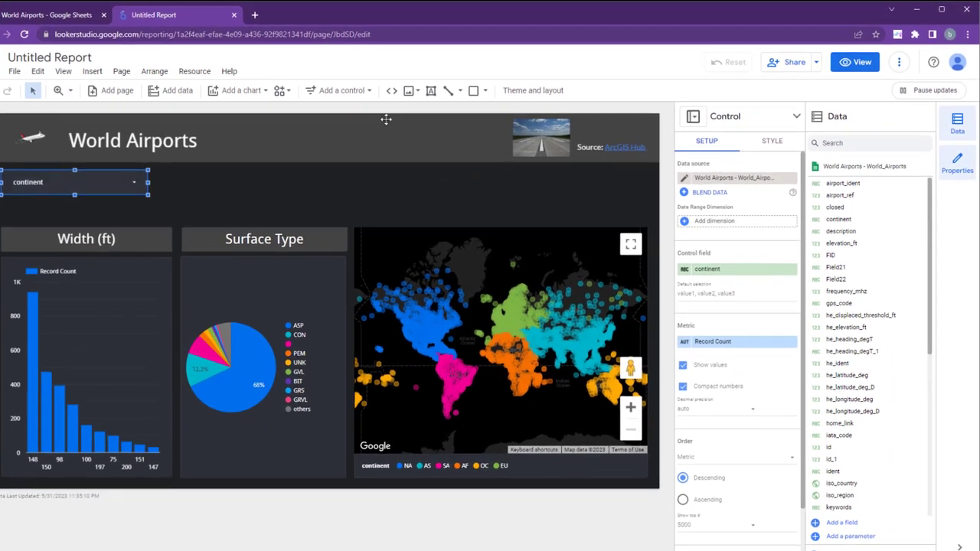
Add a second drop-down list control directly below the continent control.
{"action": "left_click", "coordinate": [356, 92]}
{"action": "left_click", "coordinate": [359, 118]}
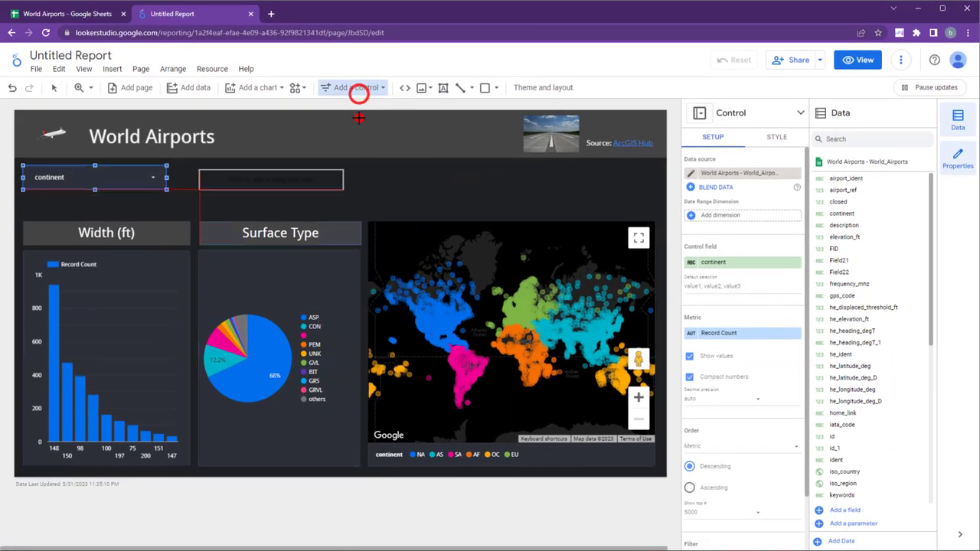
{"action": "left_click", "coordinate": [23, 197]}
{"action": "left_click", "coordinate": [109, 208]}
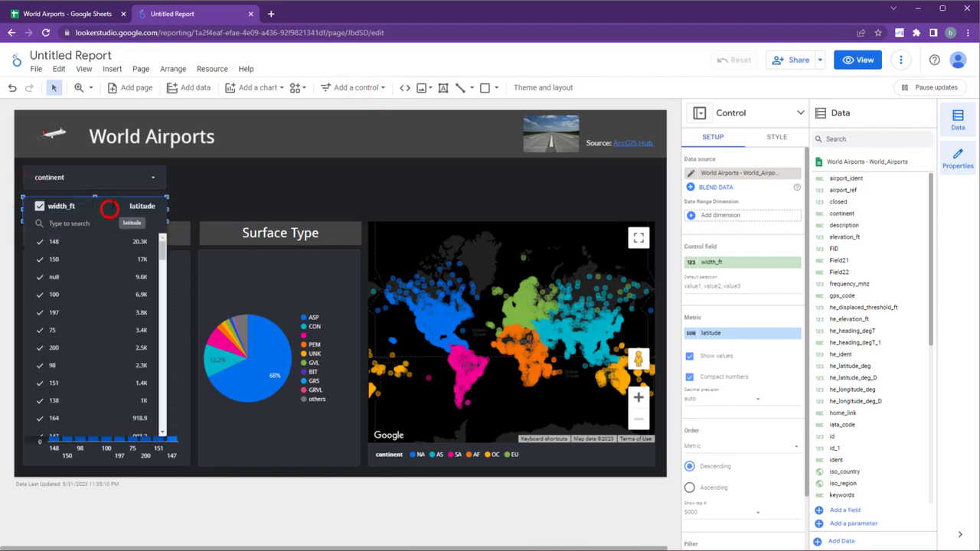
Reduce the height of both drop-down controls so they fit between the banner and the Width (ft) title.
{"action": "left_click", "coordinate": [113, 202]}
{"action": "left_click", "coordinate": [194, 197]}
{"action": "left_click_drag", "start_coordinate": [95, 220], "coordinate": [95, 184]}
{"action": "left_click", "coordinate": [115, 180]}
{"action": "left_click", "coordinate": [213, 189]}
Set the control field of the second drop-down control, below continent, to type_.
{"action": "left_click", "coordinate": [106, 203]}
{"action": "left_click", "coordinate": [719, 261]}
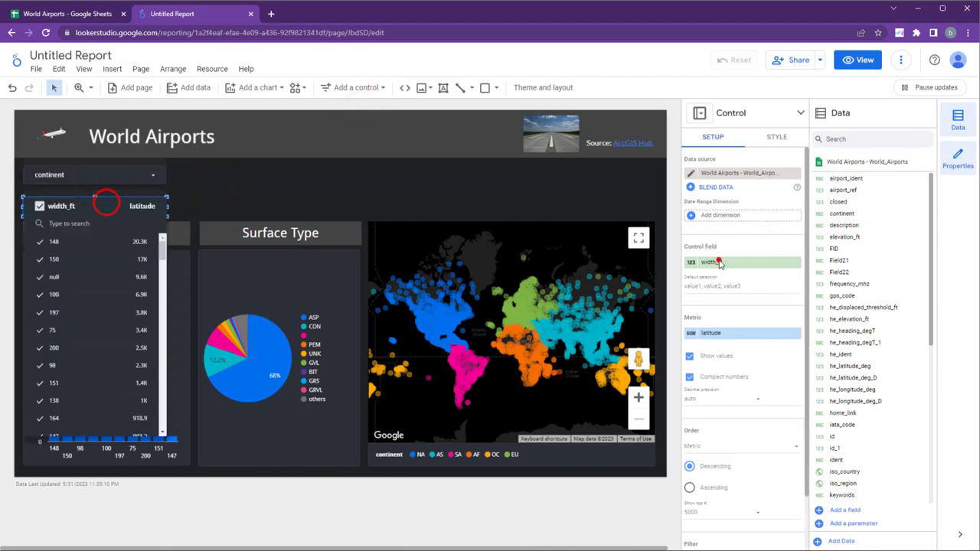
{"action": "left_click", "coordinate": [718, 263]}
{"action": "type", "text": "type"}
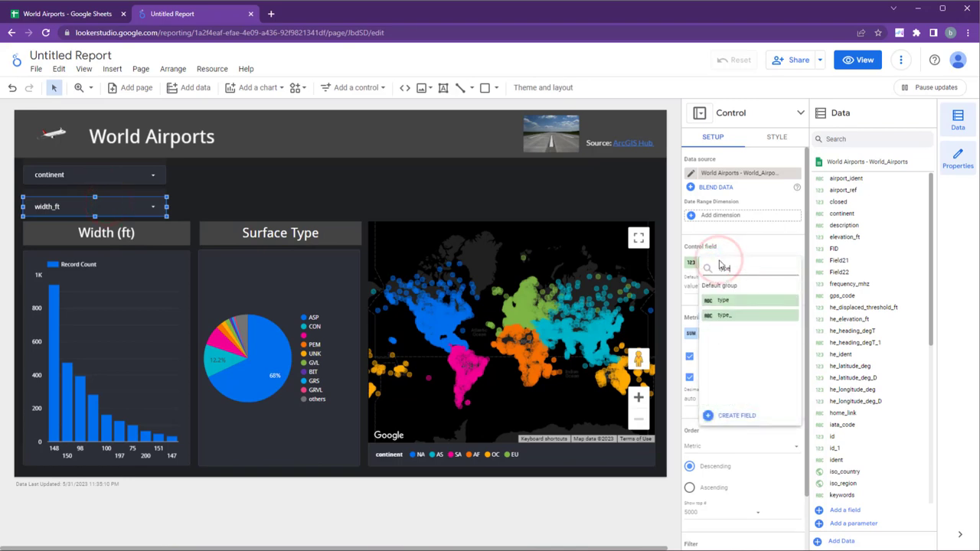
{"action": "left_click", "coordinate": [755, 315]}
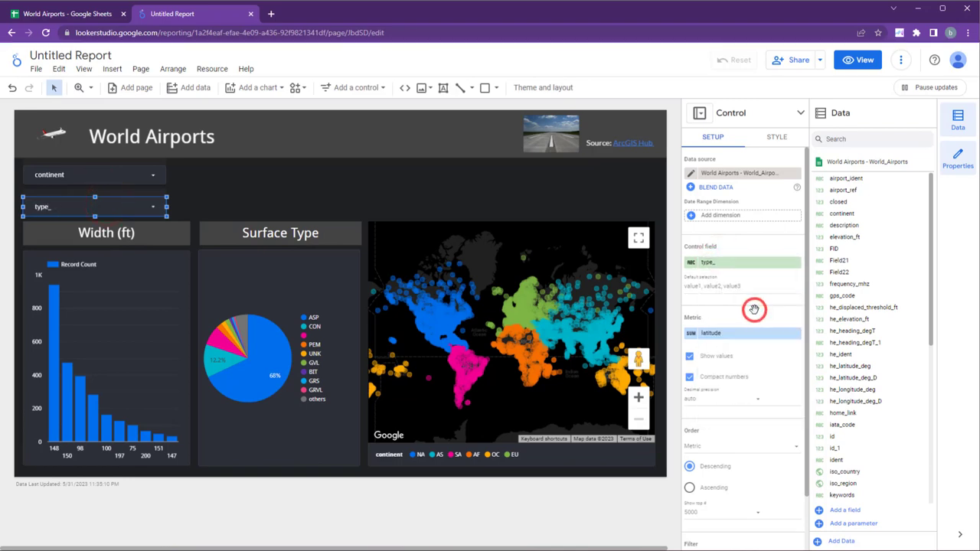
Rename the type_ control field to Airport Type.
{"action": "left_click", "coordinate": [155, 205]}
{"action": "left_click", "coordinate": [228, 202]}
{"action": "left_click", "coordinate": [693, 262]}
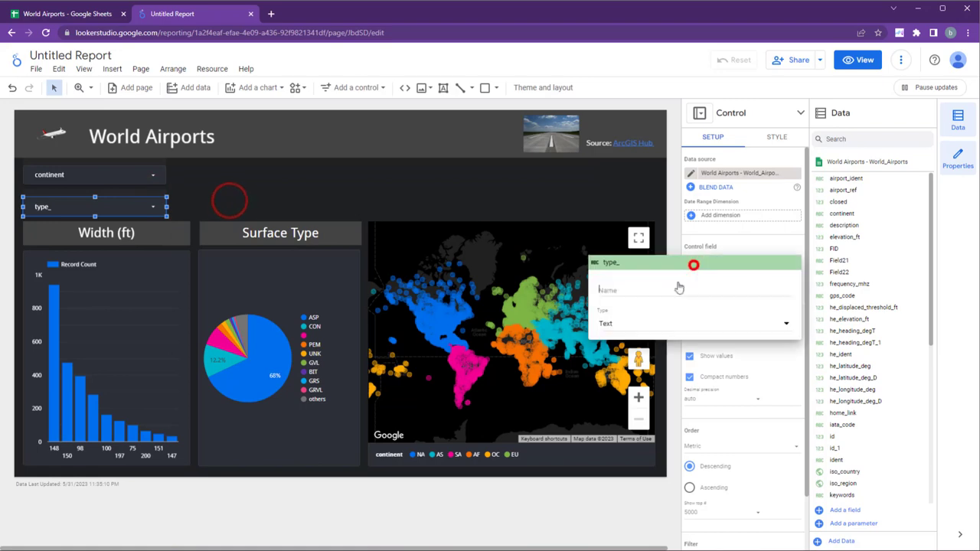
{"action": "type", "text": "Airport Type"}
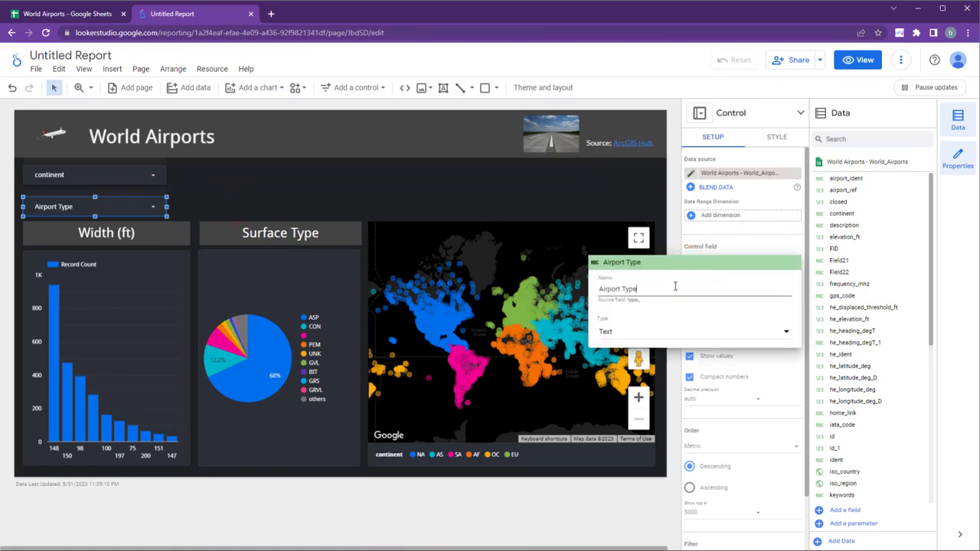
{"action": "left_click", "coordinate": [752, 248]}
Rename the control field of the continent drop-down to Continent with a capital C.
{"action": "left_click", "coordinate": [67, 168]}
{"action": "left_click", "coordinate": [691, 264]}
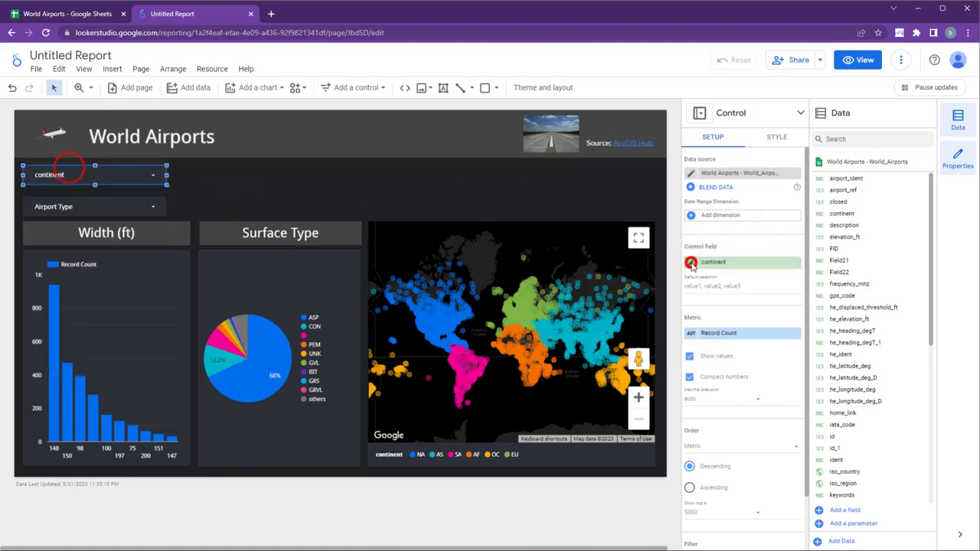
{"action": "type", "text": "Continent"}
{"action": "left_click", "coordinate": [763, 237]}
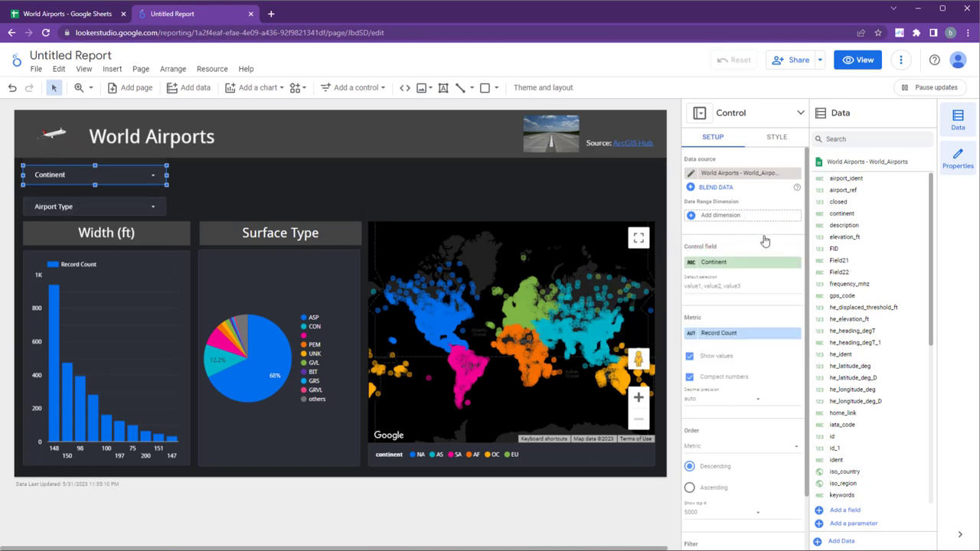
Add a drop-down list control beside the Continent control and set its control field to iso_region.
{"action": "left_click", "coordinate": [354, 87]}
{"action": "left_click", "coordinate": [367, 110]}
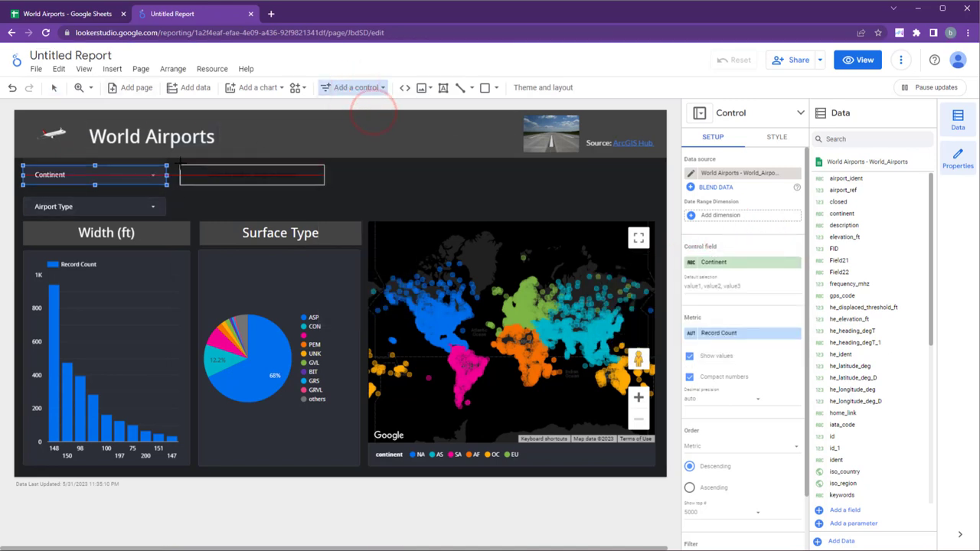
{"action": "left_click", "coordinate": [180, 164]}
{"action": "left_click", "coordinate": [222, 179]}
{"action": "left_click", "coordinate": [735, 262]}
{"action": "type", "text": "reg"}
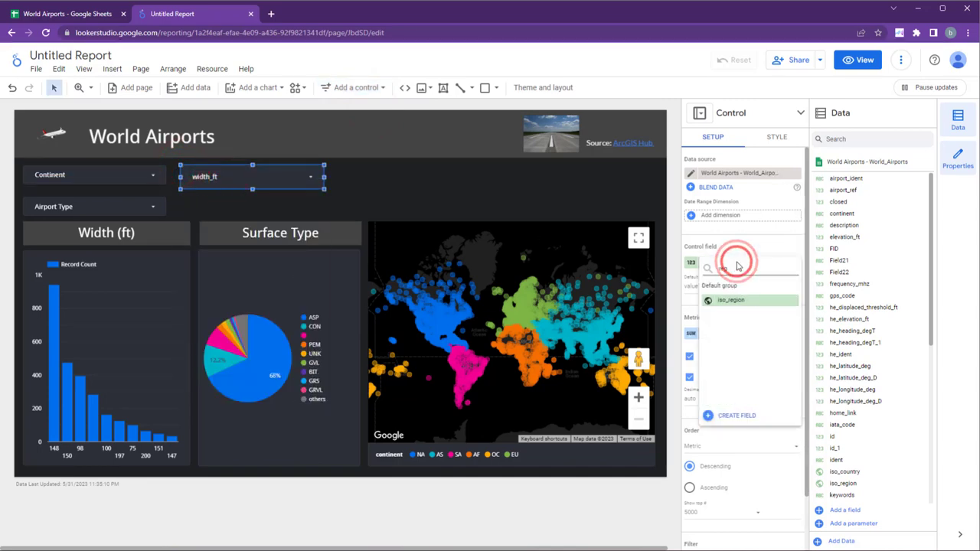
{"action": "left_click", "coordinate": [758, 300]}
Rename the iso_region control field to Region.
{"action": "left_click", "coordinate": [695, 262]}
{"action": "type", "text": "Re"}
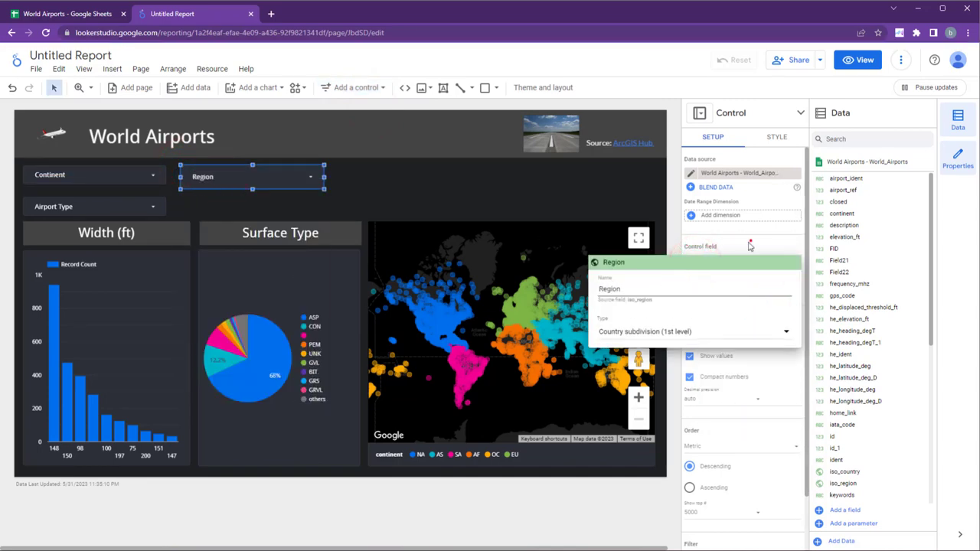
{"action": "type", "text": "gion"}
{"action": "left_click", "coordinate": [750, 242]}
Adjust the Region control's height and position so it lines up with the Continent control.
{"action": "left_click", "coordinate": [120, 176]}
{"action": "left_click", "coordinate": [207, 183]}
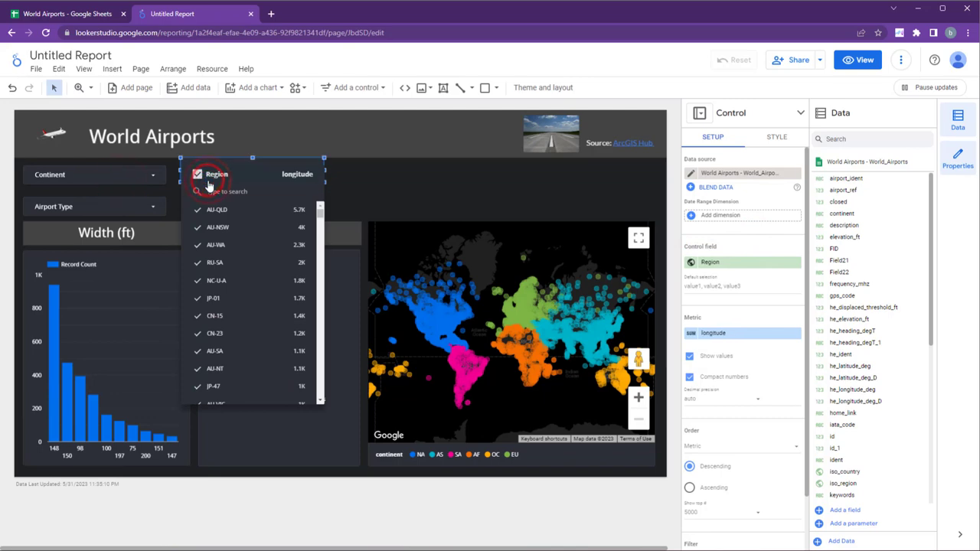
{"action": "left_click", "coordinate": [414, 166]}
{"action": "left_click", "coordinate": [381, 181]}
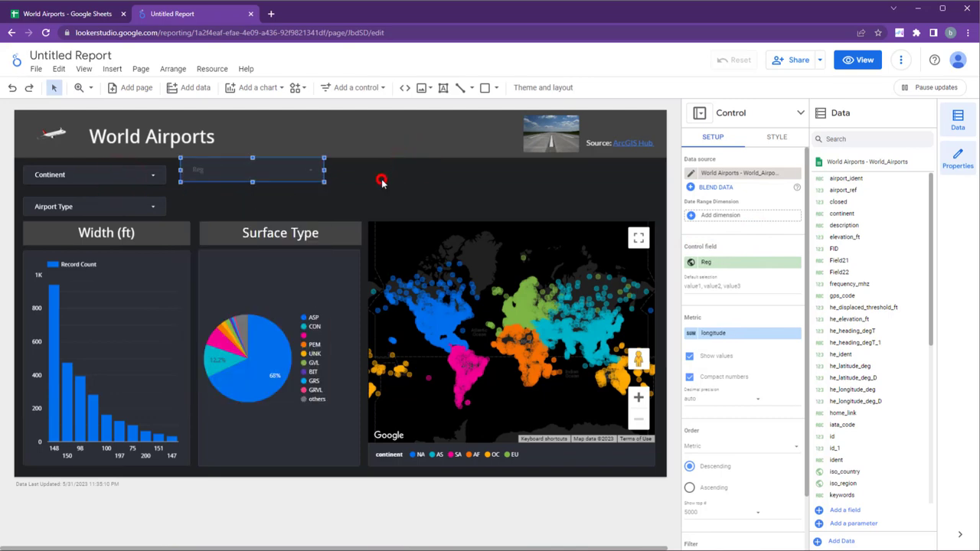
{"action": "left_click_drag", "start_coordinate": [251, 157], "coordinate": [252, 162]}
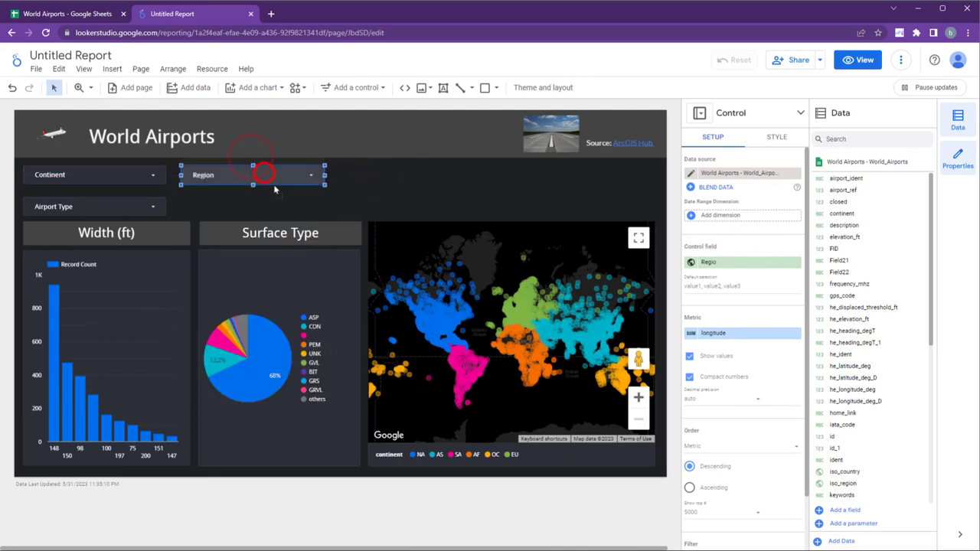
{"action": "left_click", "coordinate": [286, 197]}
Add a drop-down list control below Region and reduce its height to match the Airport Type control.
{"action": "left_click", "coordinate": [351, 87]}
{"action": "left_click", "coordinate": [351, 115]}
{"action": "left_click", "coordinate": [182, 197]}
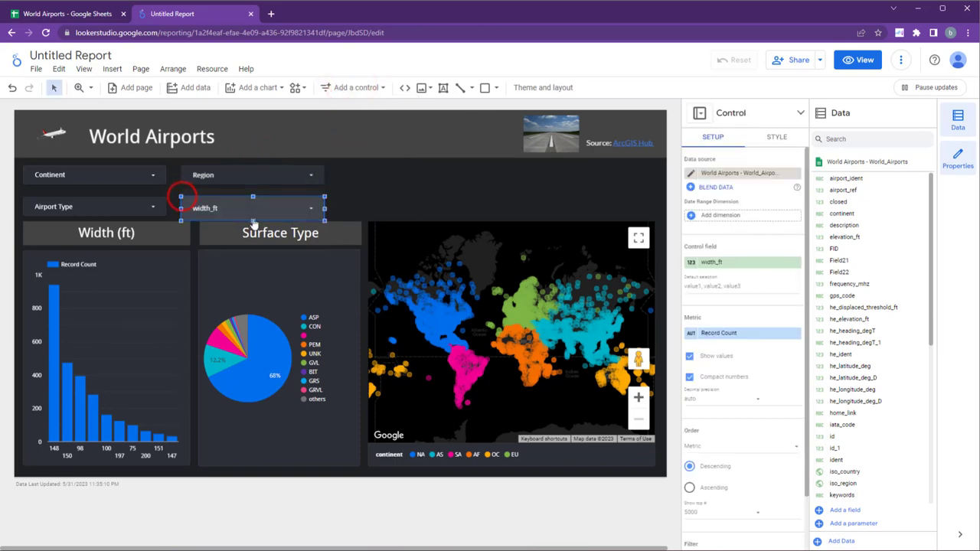
{"action": "left_click_drag", "start_coordinate": [253, 221], "coordinate": [253, 197]}
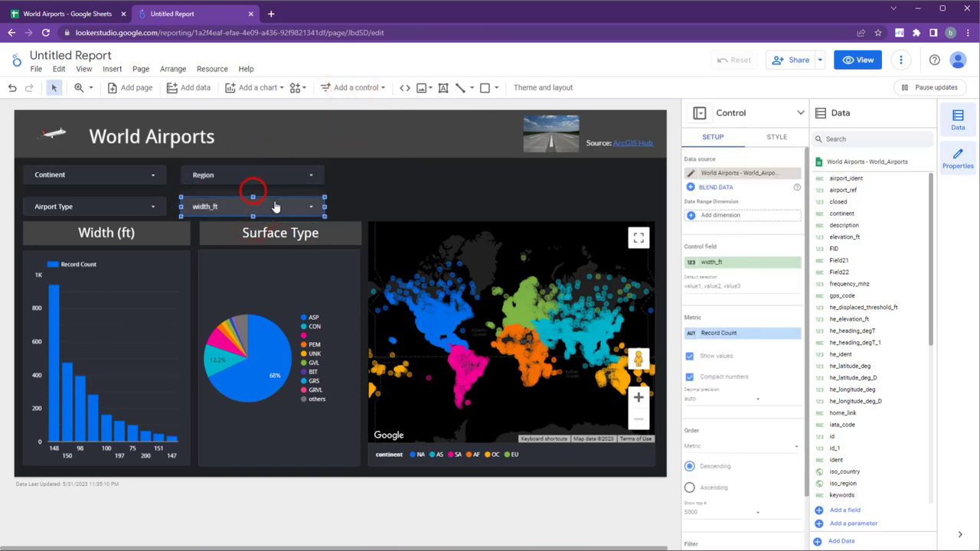
{"action": "left_click", "coordinate": [275, 205]}
{"action": "left_click", "coordinate": [274, 200]}
Set the control field of the drop-down below Region to closed.
{"action": "left_click", "coordinate": [711, 262]}
{"action": "type", "text": "clos"}
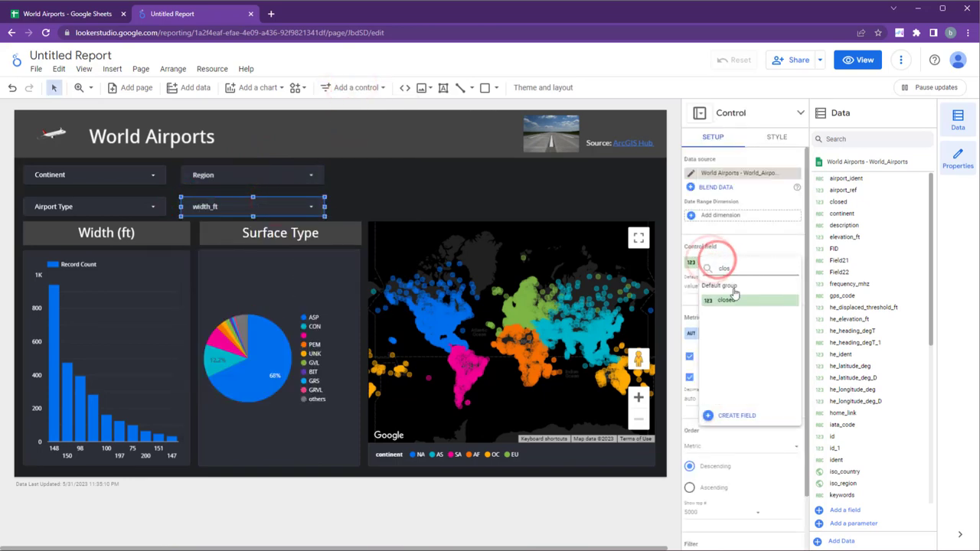
{"action": "left_click", "coordinate": [732, 297]}
Add a drop-down list control beside Region with the same height and alignment.
{"action": "left_click", "coordinate": [362, 87]}
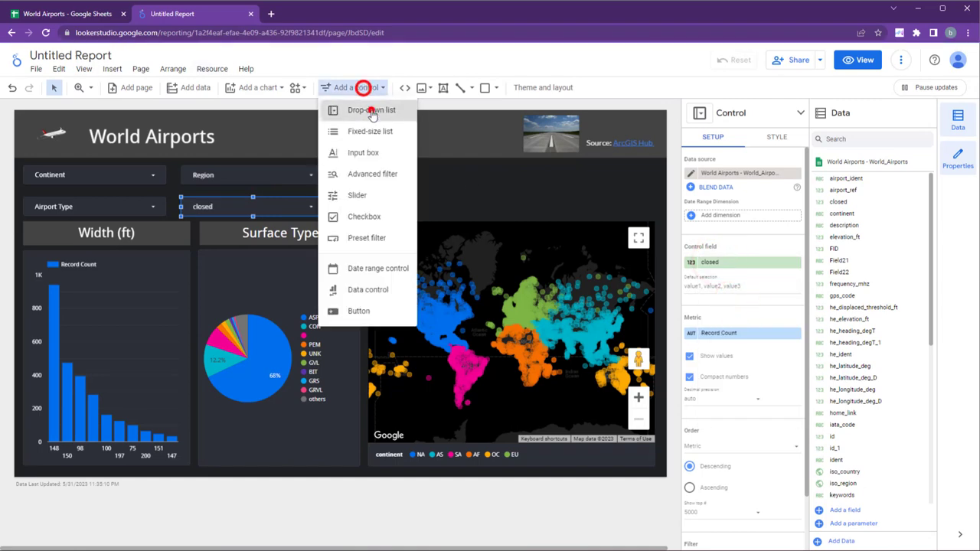
{"action": "left_click", "coordinate": [371, 111]}
{"action": "left_click", "coordinate": [339, 166]}
{"action": "left_click", "coordinate": [409, 196]}
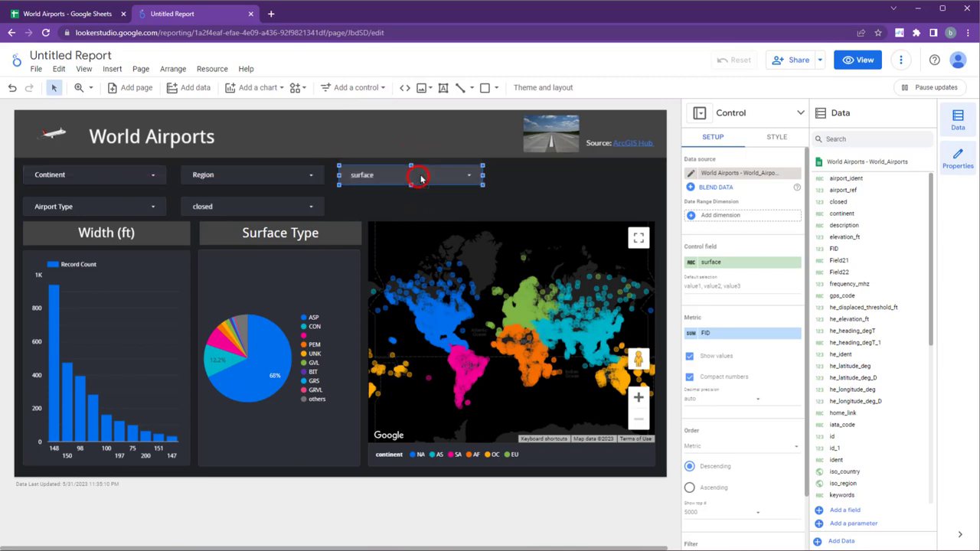
Set the new drop-down's control field to iso_country and rename it Country.
{"action": "left_click", "coordinate": [709, 261]}
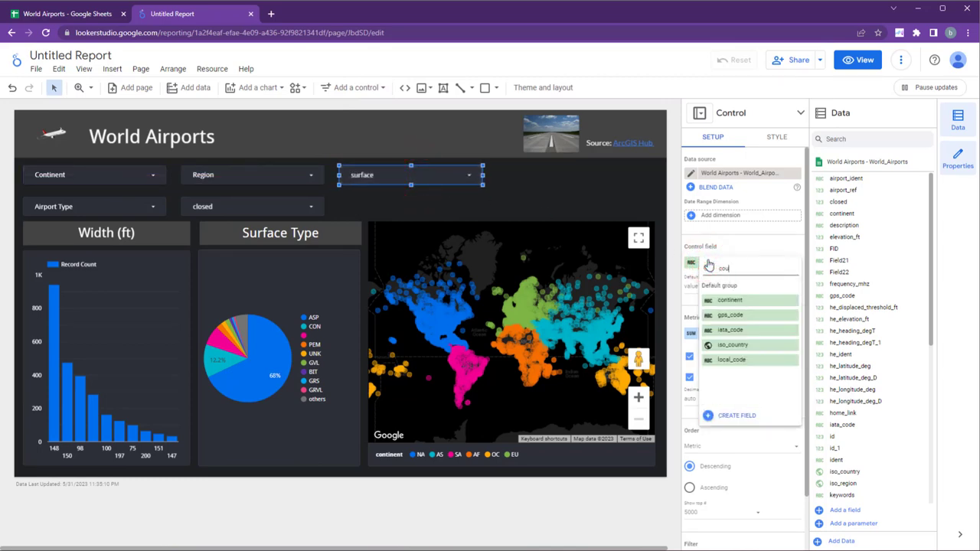
{"action": "left_click", "coordinate": [736, 301]}
{"action": "left_click", "coordinate": [687, 262]}
{"action": "type", "text": "Country"}
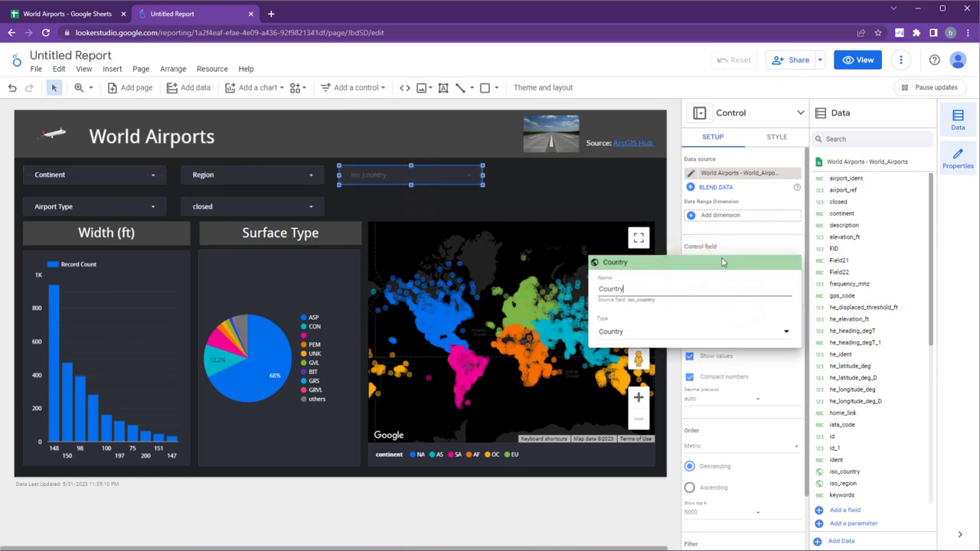
{"action": "left_click", "coordinate": [762, 244]}
Add a drop-down list control below Country and reduce its height to fit above the map.
{"action": "left_click", "coordinate": [360, 85]}
{"action": "left_click", "coordinate": [363, 106]}
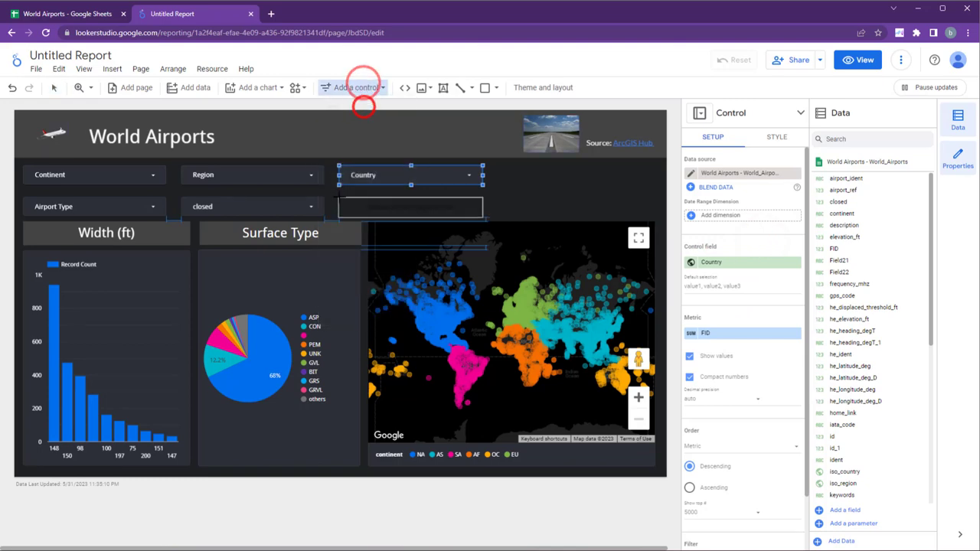
{"action": "left_click", "coordinate": [339, 197]}
{"action": "left_click", "coordinate": [389, 214]}
{"action": "left_click", "coordinate": [520, 193]}
{"action": "left_click", "coordinate": [415, 220]}
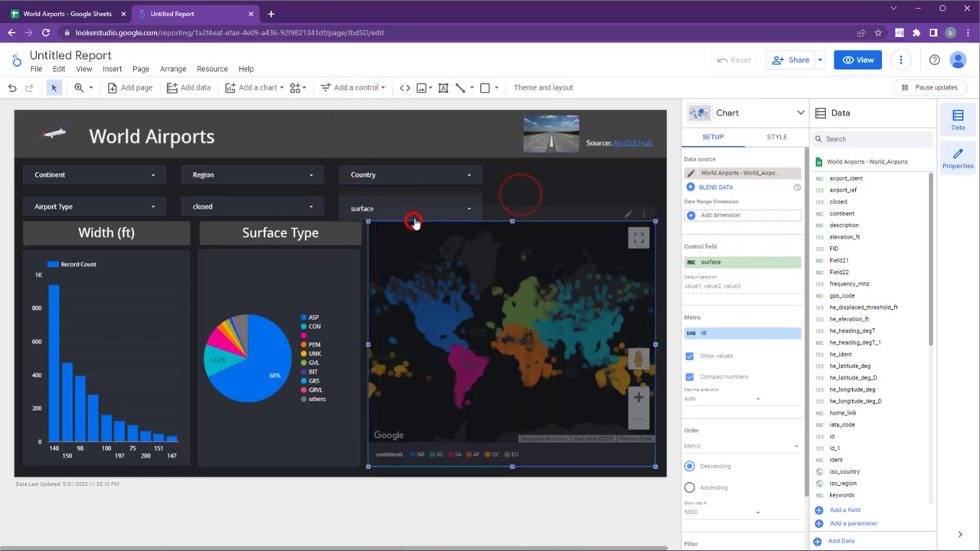
{"action": "left_click", "coordinate": [437, 208]}
{"action": "left_click_drag", "start_coordinate": [412, 221], "coordinate": [411, 216]}
{"action": "left_click_drag", "start_coordinate": [411, 197], "coordinate": [411, 197]}
Rename the control field of the surface drop-down to Surface with a capital S.
{"action": "left_click", "coordinate": [695, 264]}
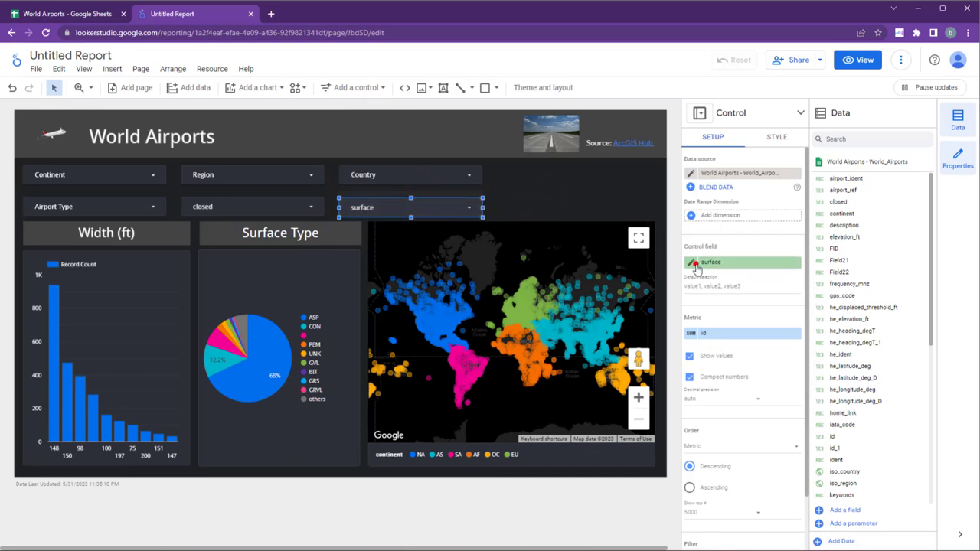
{"action": "type", "text": "Surface"}
{"action": "left_click", "coordinate": [753, 240]}
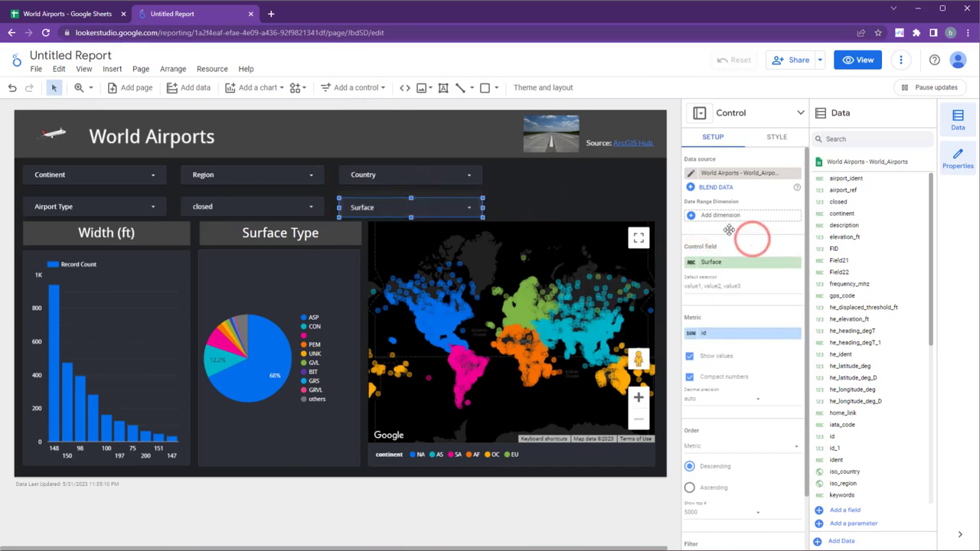
Add a compact-number scorecard above the map, beside the Country and Surface controls, and fit its size to that space.
{"action": "left_click", "coordinate": [376, 89]}
{"action": "left_click", "coordinate": [254, 87]}
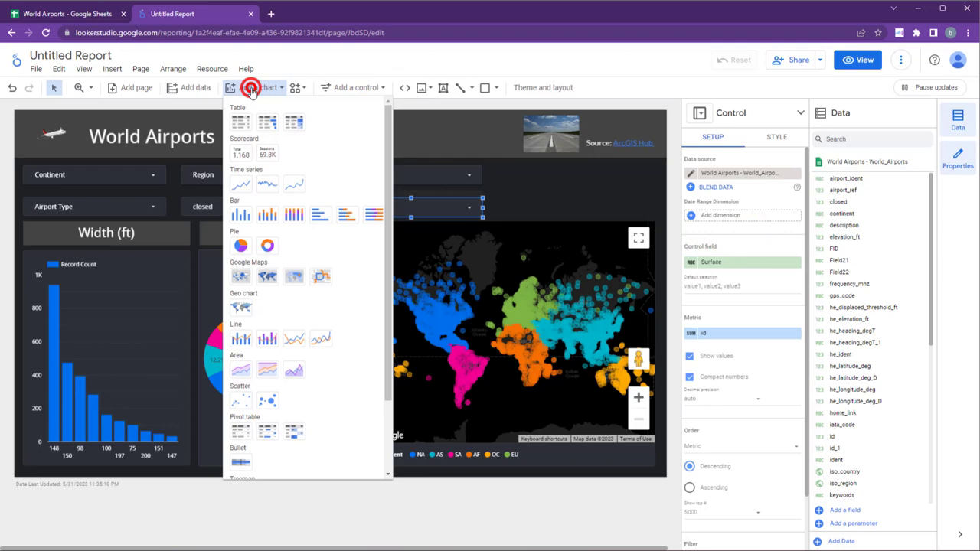
{"action": "left_click", "coordinate": [270, 149]}
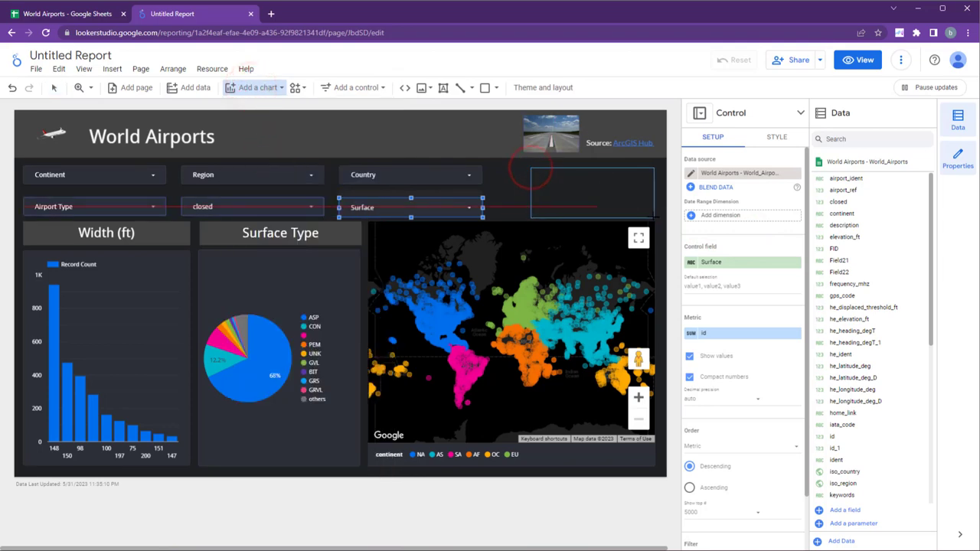
{"action": "left_click_drag", "start_coordinate": [534, 174], "coordinate": [626, 206]}
{"action": "left_click_drag", "start_coordinate": [479, 218], "coordinate": [532, 193]}
{"action": "left_click_drag", "start_coordinate": [584, 175], "coordinate": [538, 194]}
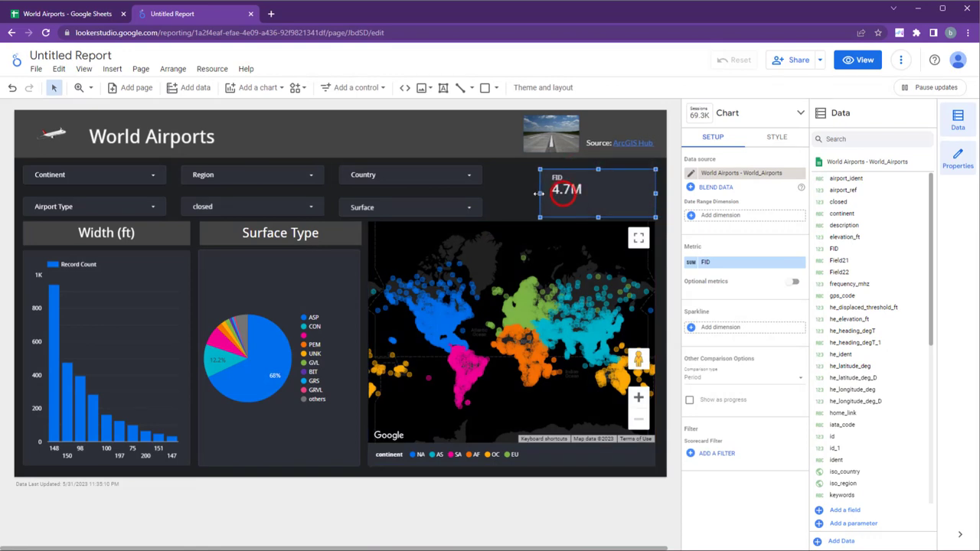
{"action": "left_click", "coordinate": [439, 175]}
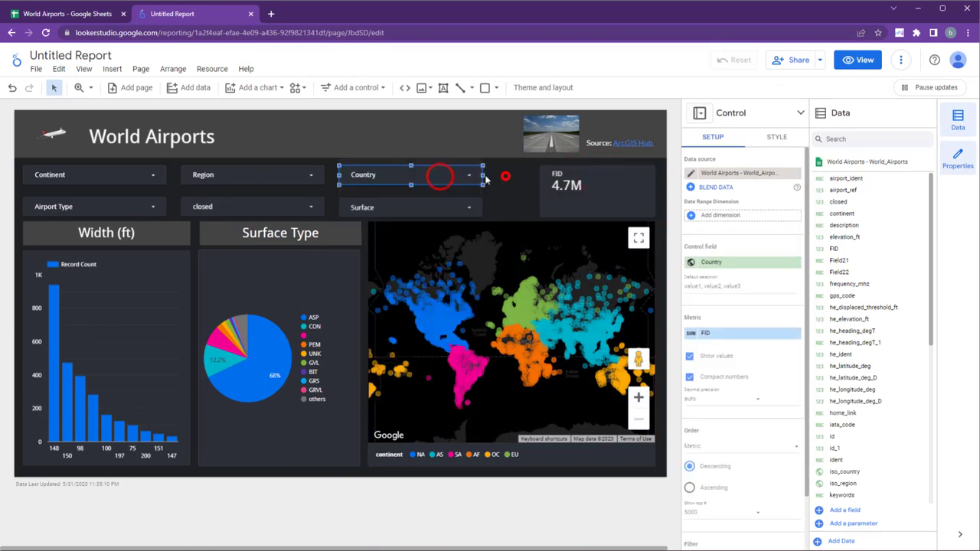
{"action": "left_click_drag", "start_coordinate": [481, 174], "coordinate": [504, 175]}
{"action": "key", "text": "ctrl+z"}
Select the Continent, Region, Country and Surface controls together and widen the group toward the scorecard.
{"action": "left_click", "coordinate": [447, 206], "text": "ctrl"}
{"action": "left_click", "coordinate": [306, 207], "text": "ctrl"}
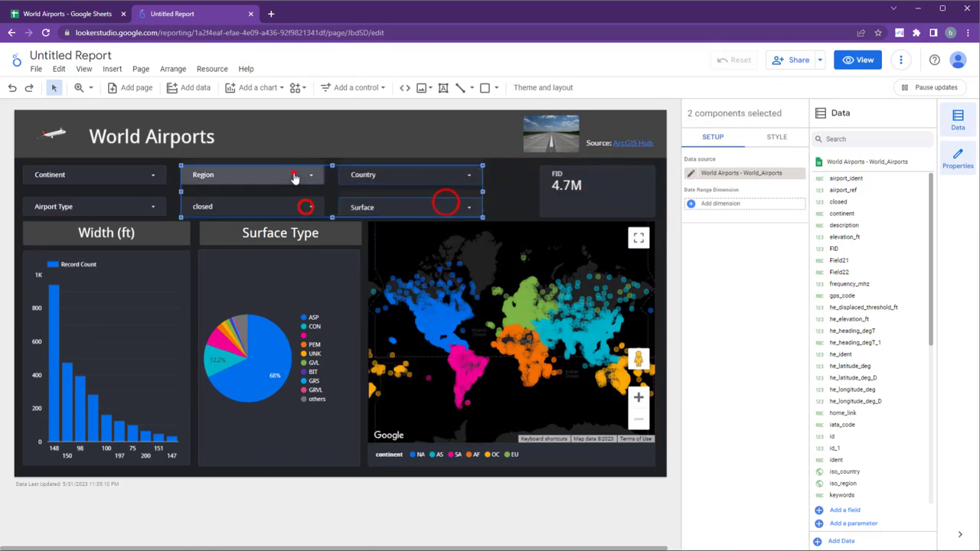
{"action": "left_click", "coordinate": [293, 174], "text": "ctrl"}
{"action": "left_click", "coordinate": [135, 179], "text": "ctrl"}
{"action": "left_click", "coordinate": [135, 180], "text": "shift"}
{"action": "left_click_drag", "start_coordinate": [482, 191], "coordinate": [523, 192]}
{"action": "left_click", "coordinate": [334, 189]}
Resize the closed and Airport Type controls to match the widths of the Region and Continent controls above them.
{"action": "left_click", "coordinate": [303, 206]}
{"action": "left_click", "coordinate": [342, 207]}
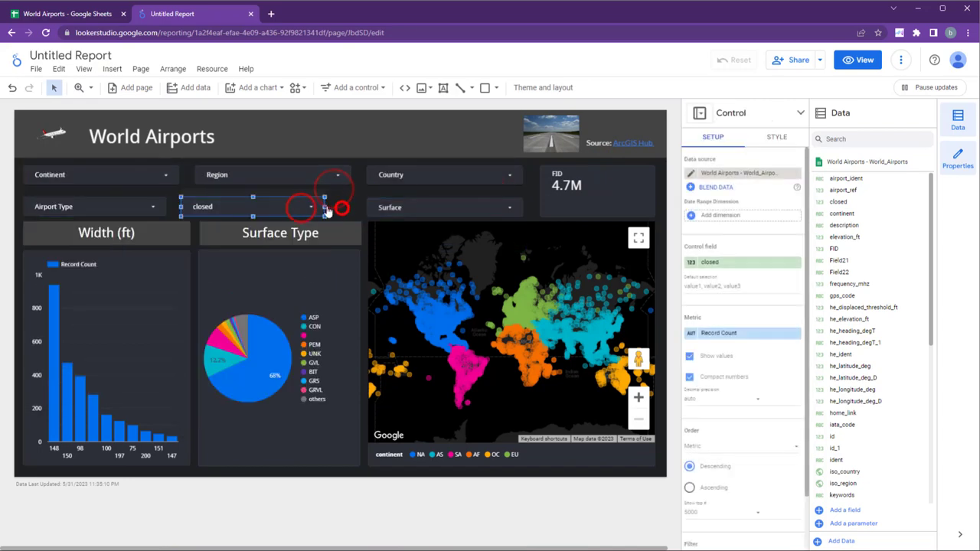
{"action": "left_click_drag", "start_coordinate": [327, 206], "coordinate": [348, 206]}
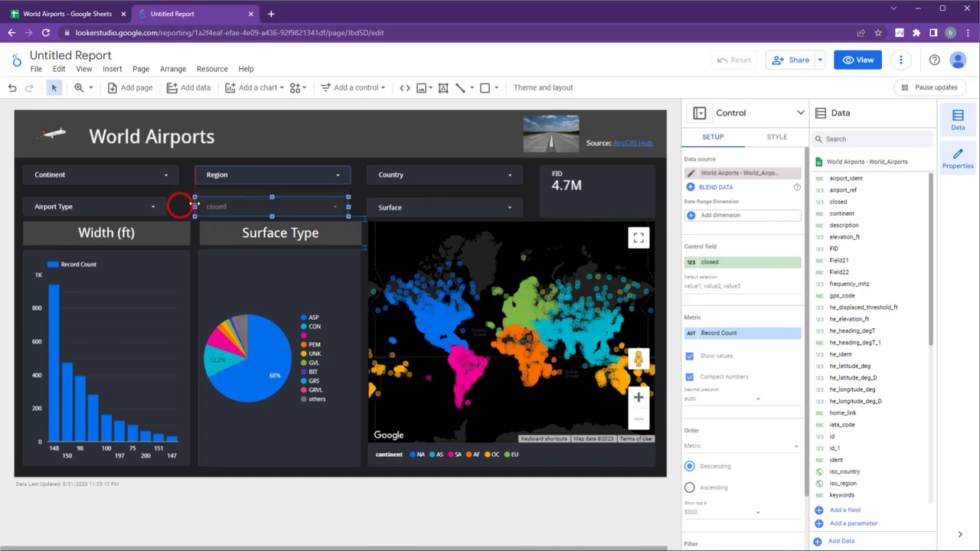
{"action": "left_click", "coordinate": [151, 206]}
{"action": "mouse_move", "coordinate": [195, 204]}
{"action": "left_mouse_down"}
{"action": "mouse_move", "coordinate": [167, 206]}
{"action": "mouse_move", "coordinate": [180, 206]}
{"action": "left_mouse_up"}
{"action": "left_click", "coordinate": [180, 210]}
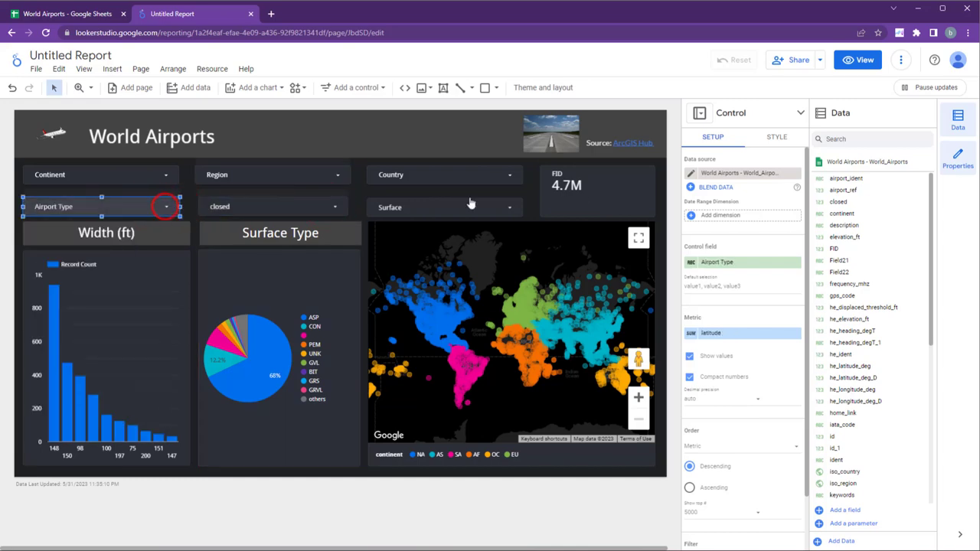
Set the scorecard's metric to Record Count and rename it Airport Count.
{"action": "left_click", "coordinate": [591, 193]}
{"action": "left_click", "coordinate": [738, 260]}
{"action": "left_click", "coordinate": [744, 373]}
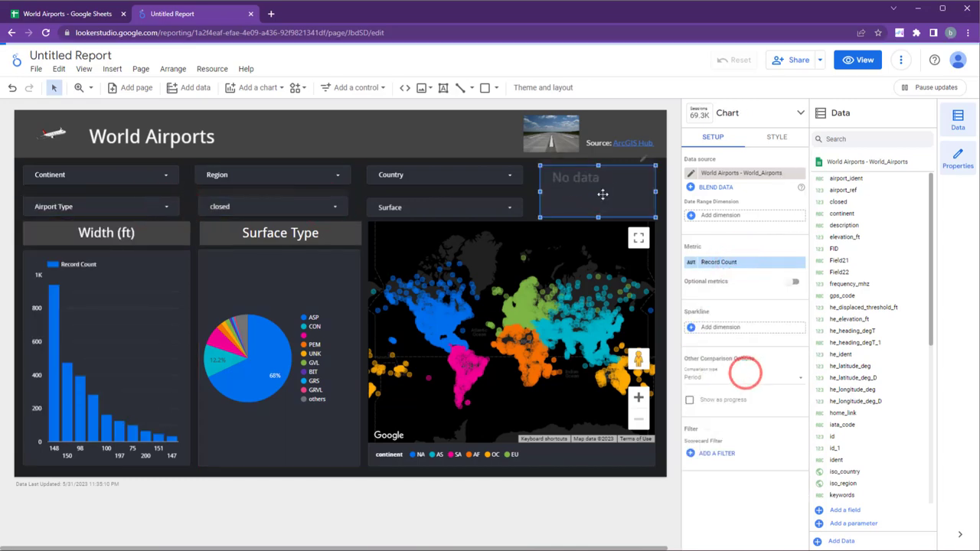
{"action": "left_click", "coordinate": [692, 263]}
{"action": "type", "text": "Airport Count"}
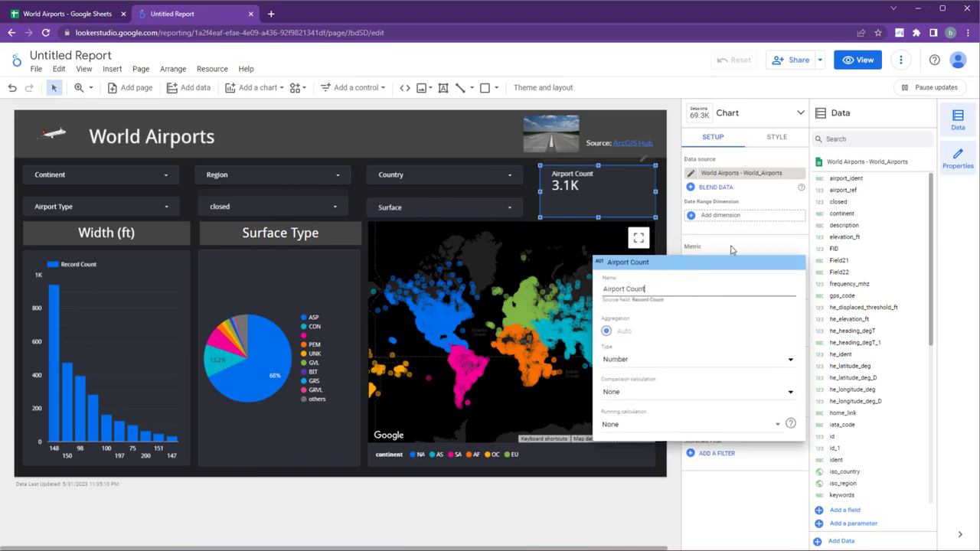
{"action": "left_click", "coordinate": [731, 246]}
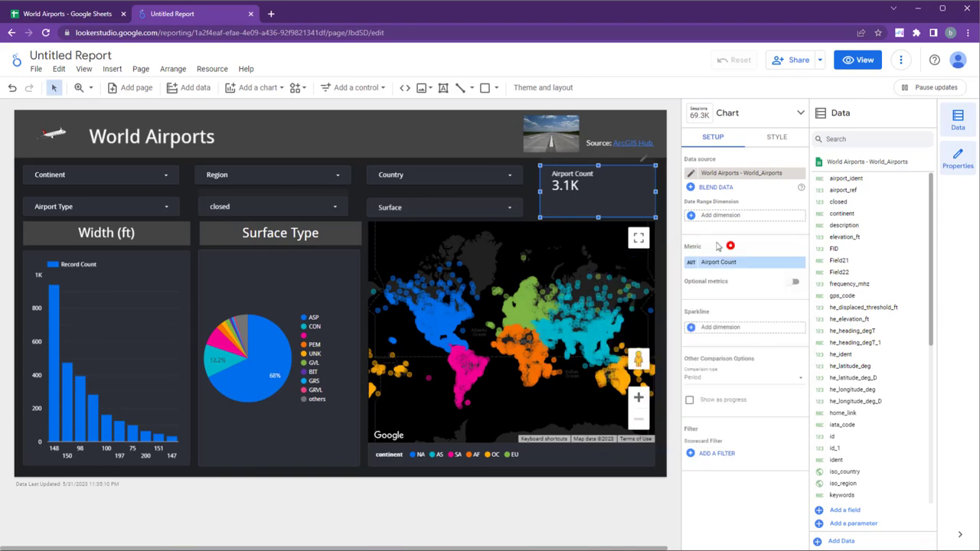
Style the Airport Count scorecard with compact numbers off, a 48px label size, and centered metric name and value.
{"action": "left_click", "coordinate": [775, 138]}
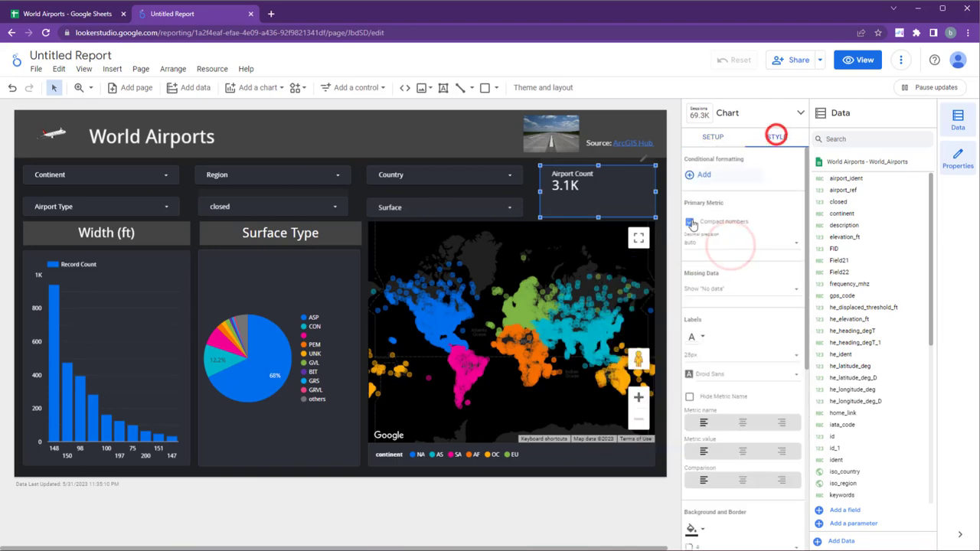
{"action": "left_click", "coordinate": [716, 358]}
{"action": "left_click", "coordinate": [716, 424]}
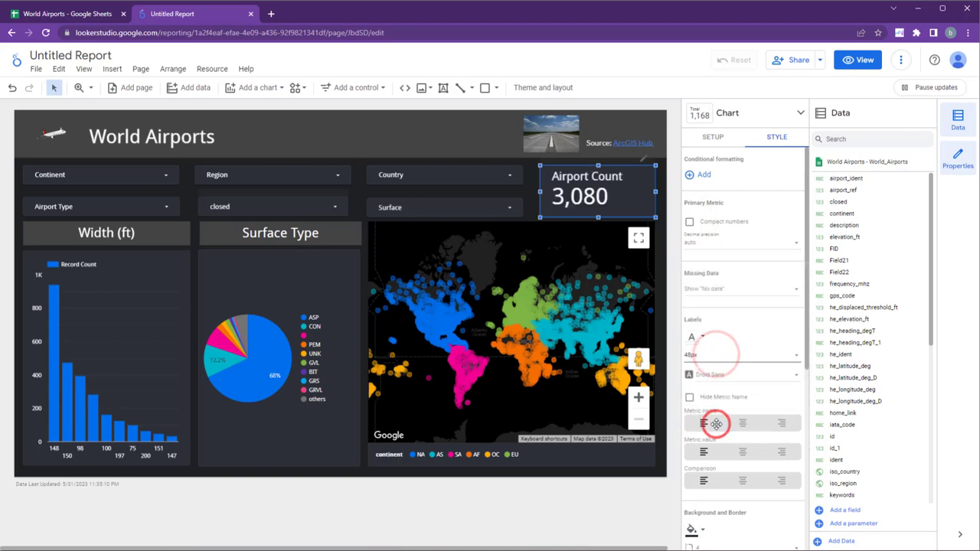
{"action": "left_click", "coordinate": [743, 452]}
Change the bubble map's background style to Standard.
{"action": "left_click", "coordinate": [488, 310]}
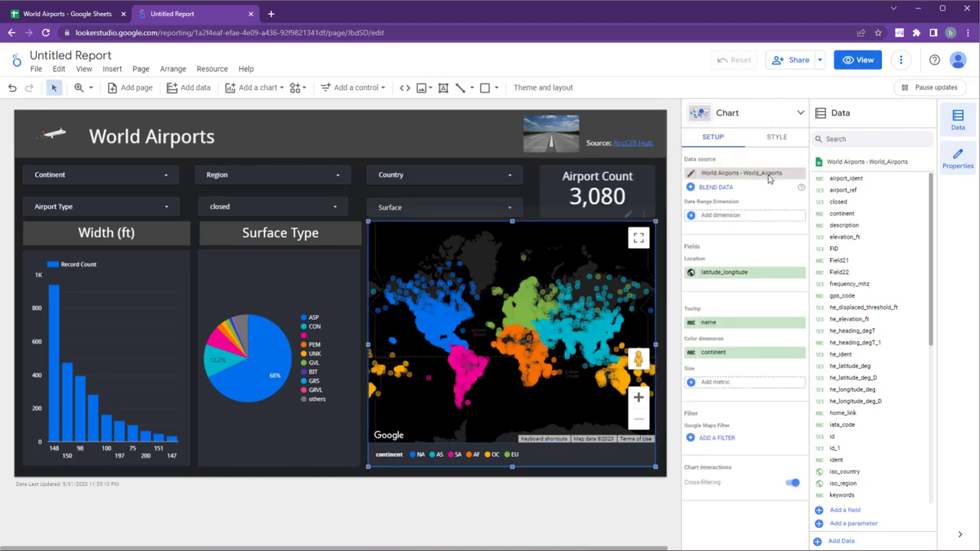
{"action": "left_click", "coordinate": [787, 136]}
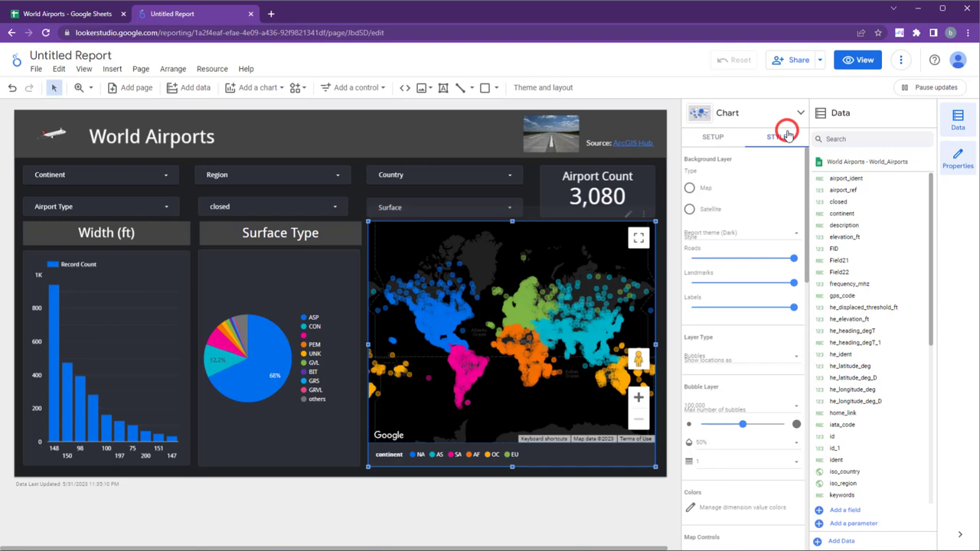
{"action": "left_click", "coordinate": [720, 233]}
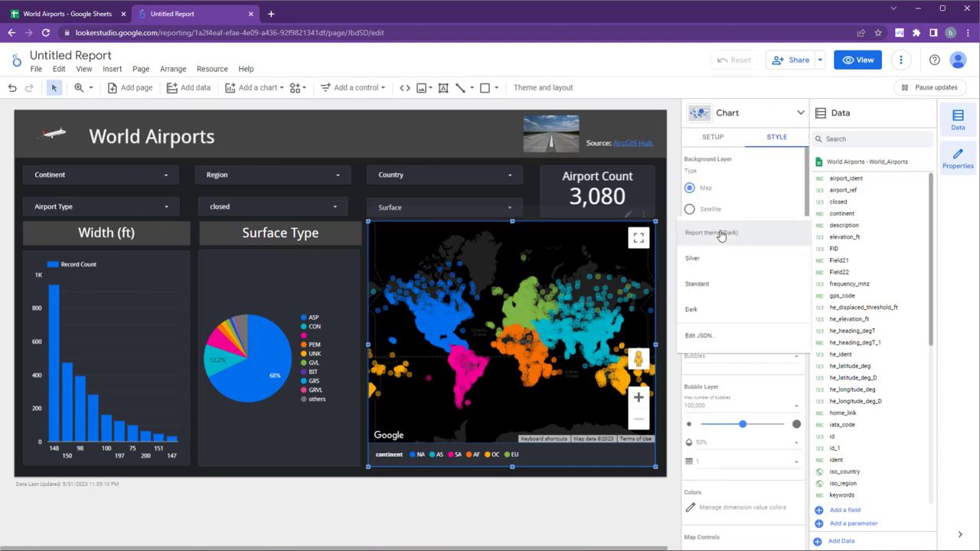
{"action": "left_click", "coordinate": [715, 282]}
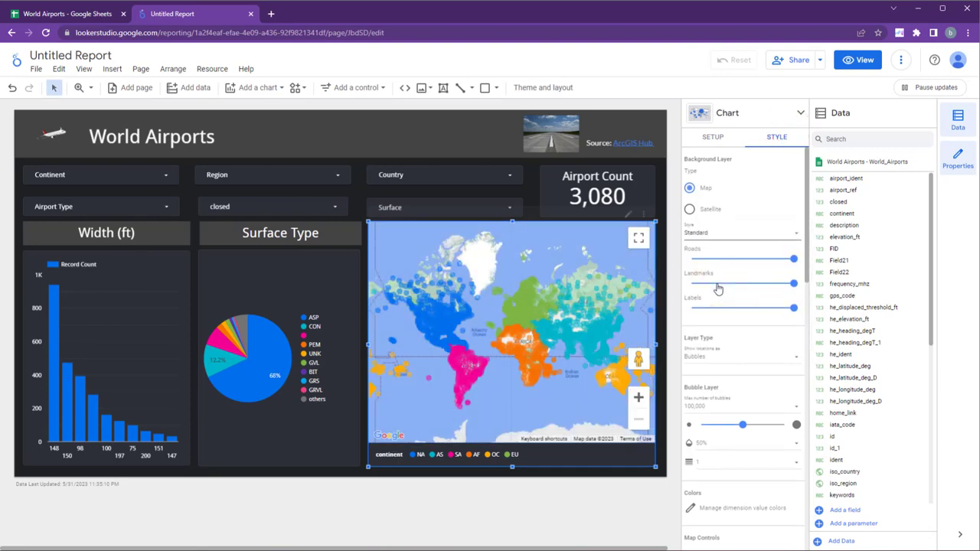
Switch the report to view mode and filter the Continent control to AS only.
{"action": "left_click", "coordinate": [856, 60]}
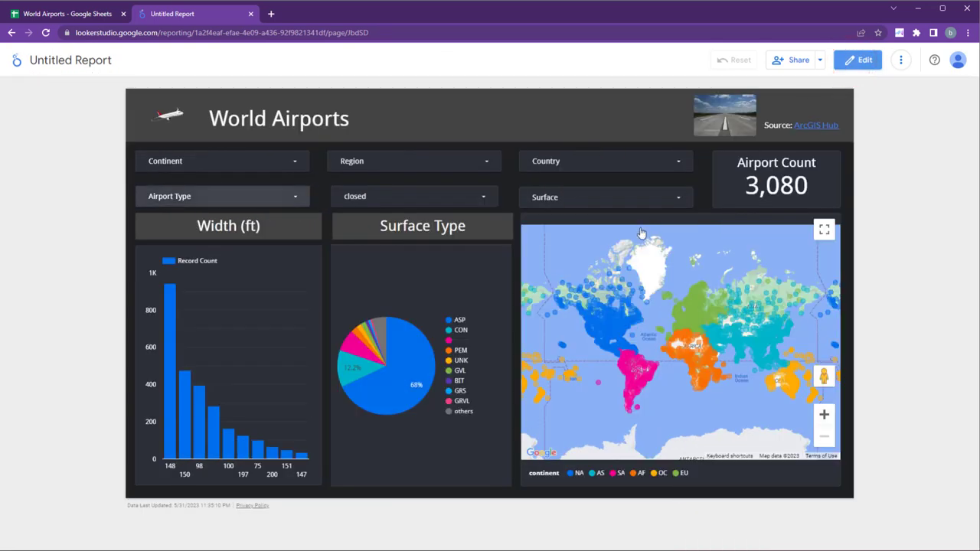
{"action": "left_click", "coordinate": [272, 160]}
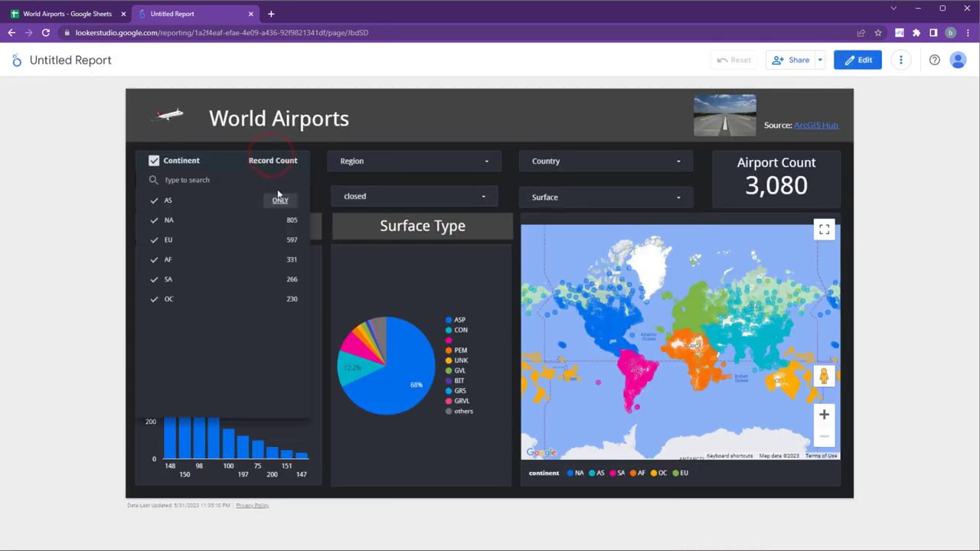
{"action": "left_click", "coordinate": [410, 158]}
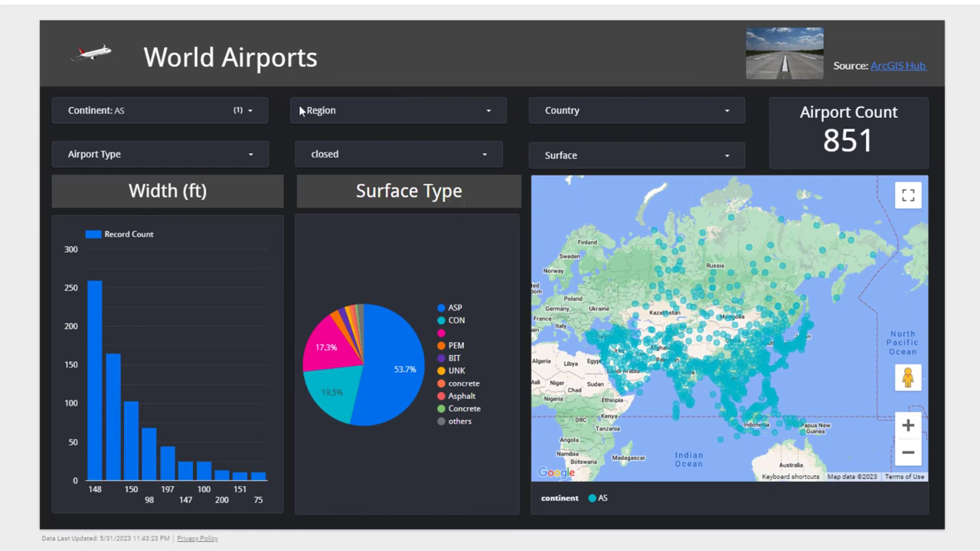
Clear the AS selection in the Continent control and reselect all continents.
{"action": "left_click", "coordinate": [234, 113]}
{"action": "left_click", "coordinate": [75, 110]}
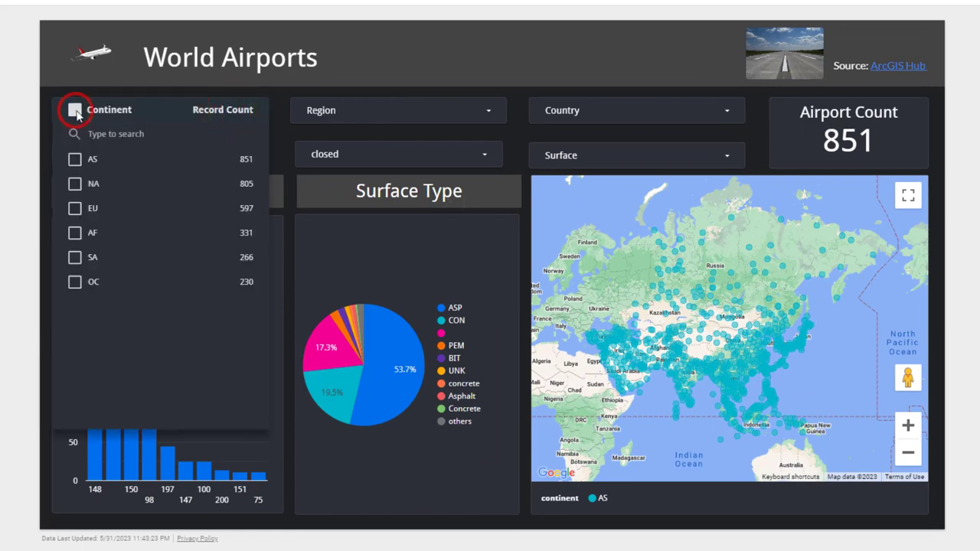
{"action": "left_click", "coordinate": [75, 110]}
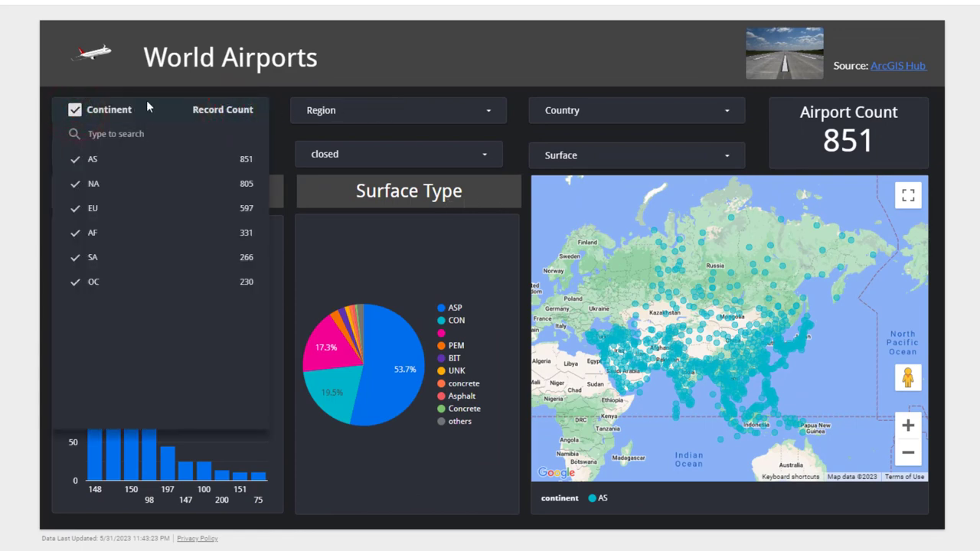
{"action": "left_click", "coordinate": [429, 55]}
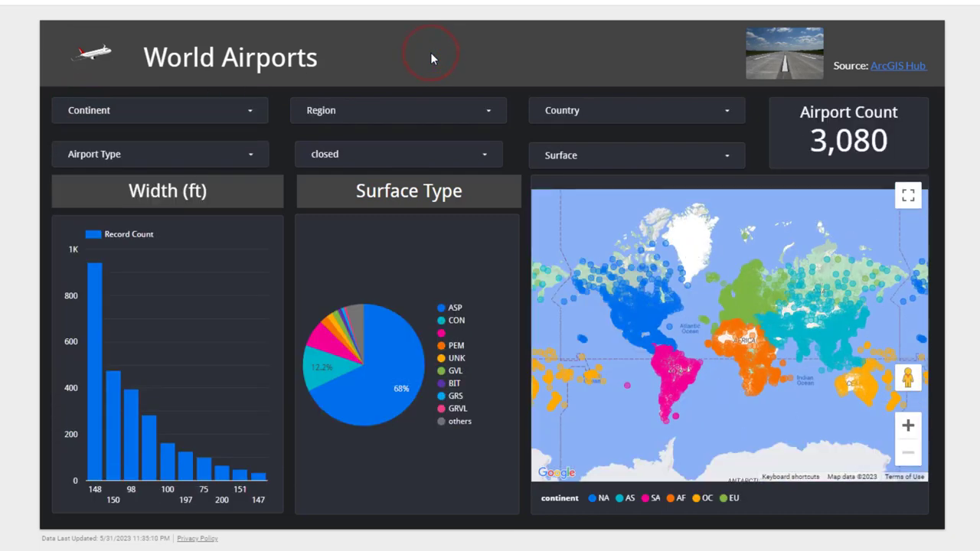
Filter the Country control to US only and inspect the central United States closely on the map.
{"action": "left_click", "coordinate": [624, 114]}
{"action": "left_click", "coordinate": [695, 160]}
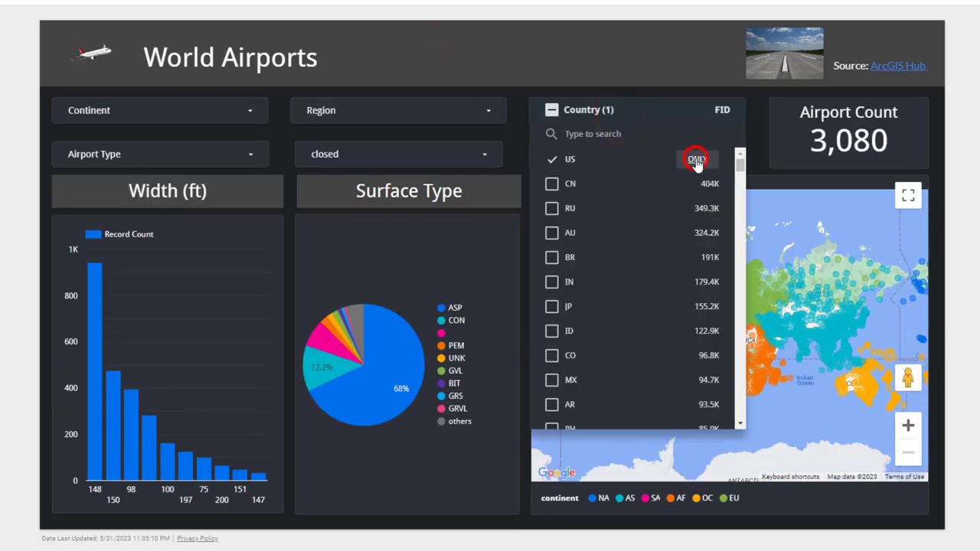
{"action": "left_click", "coordinate": [652, 74]}
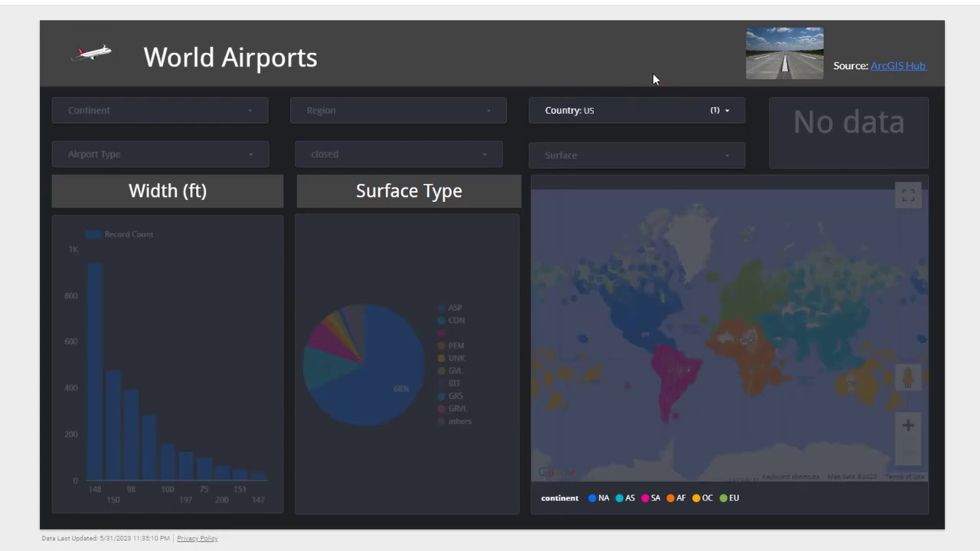
{"action": "left_click", "coordinate": [907, 425]}
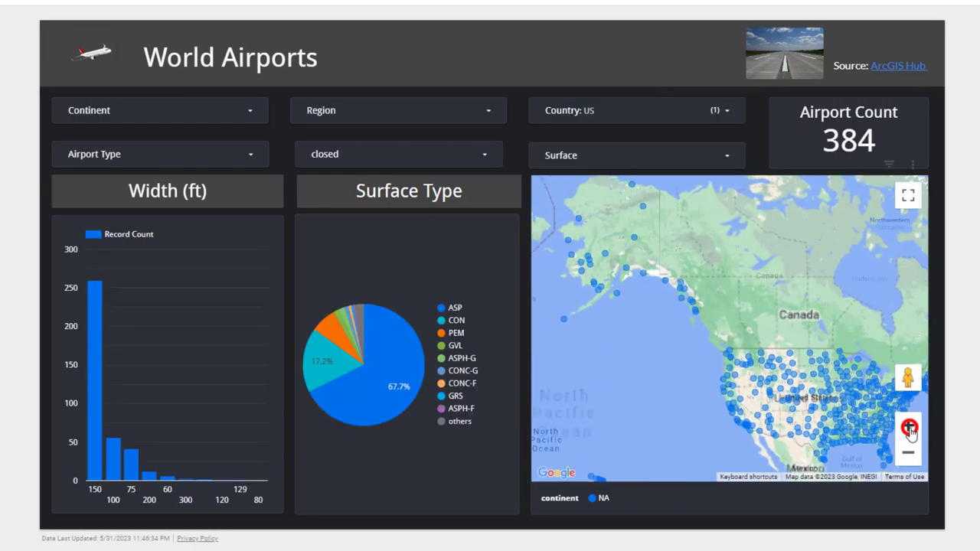
{"action": "left_click_drag", "start_coordinate": [820, 369], "coordinate": [738, 285]}
{"action": "scroll", "coordinate": [747, 304], "scroll_direction": "up", "scroll_amount": 2}
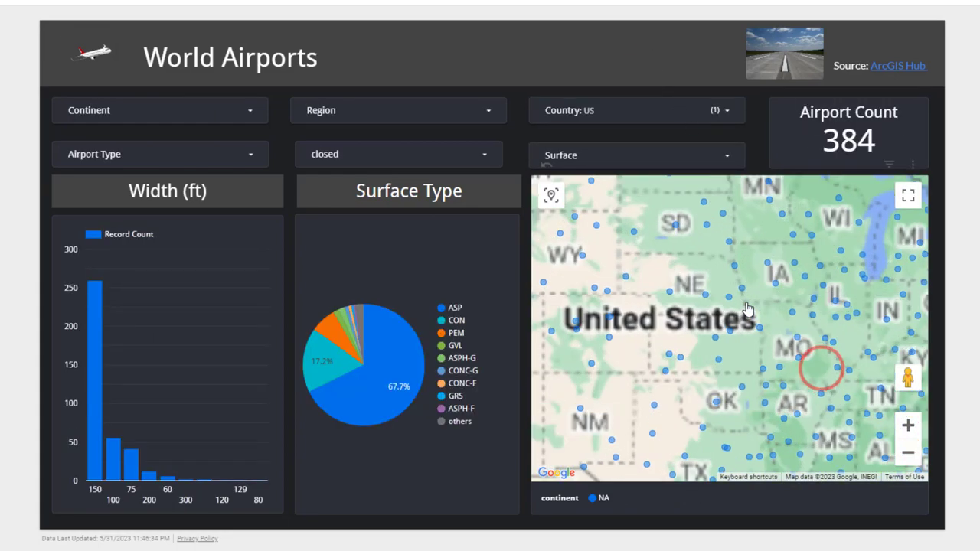
Filter the closed control to the value 1 only and apply it to the US airports.
{"action": "left_click", "coordinate": [388, 154]}
{"action": "mouse_move", "coordinate": [473, 231]}
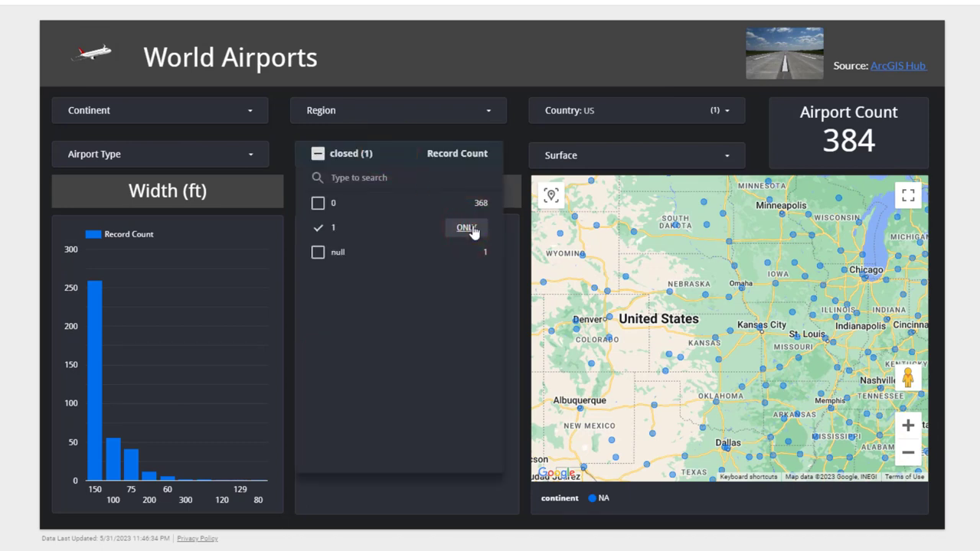
{"action": "left_click", "coordinate": [702, 298]}
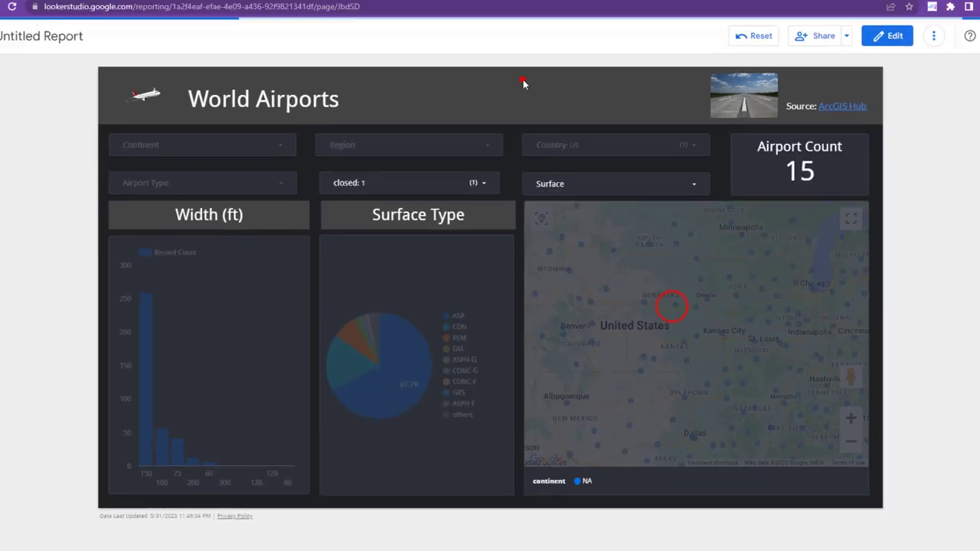
Reselect all values in the closed control and reset the report to clear the Country filter.
{"action": "left_click", "coordinate": [530, 36]}
{"action": "left_click", "coordinate": [451, 198]}
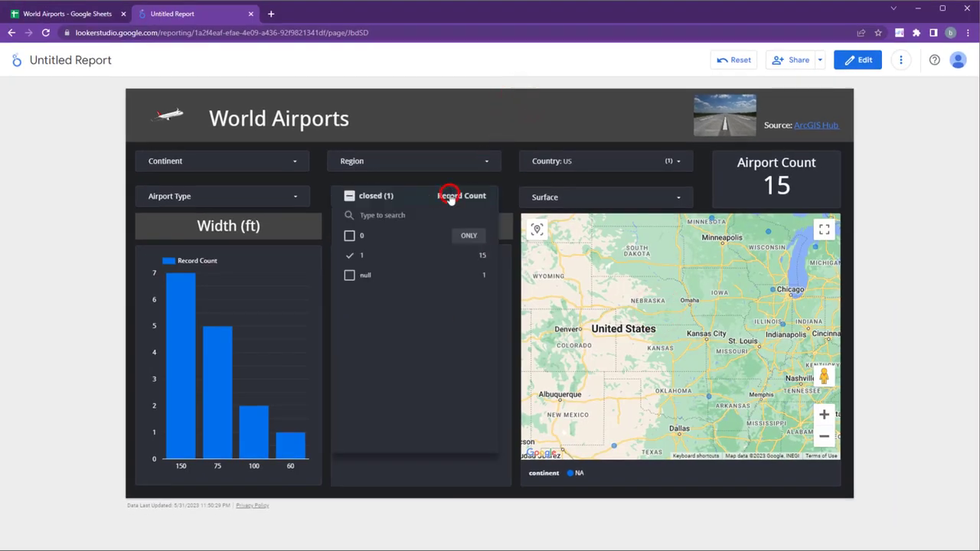
{"action": "left_click", "coordinate": [349, 196]}
{"action": "left_click", "coordinate": [457, 114]}
{"action": "left_click", "coordinate": [824, 436]}
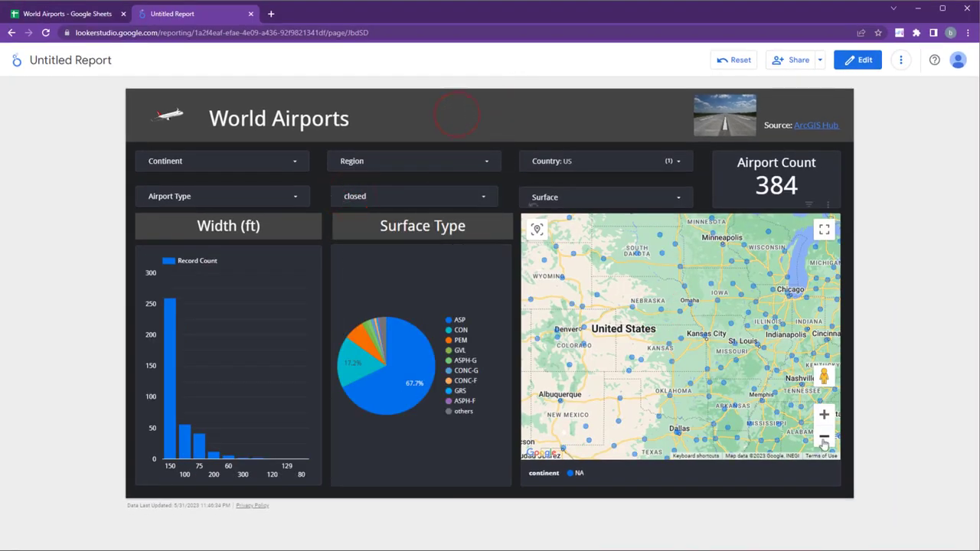
{"action": "left_click", "coordinate": [731, 61]}
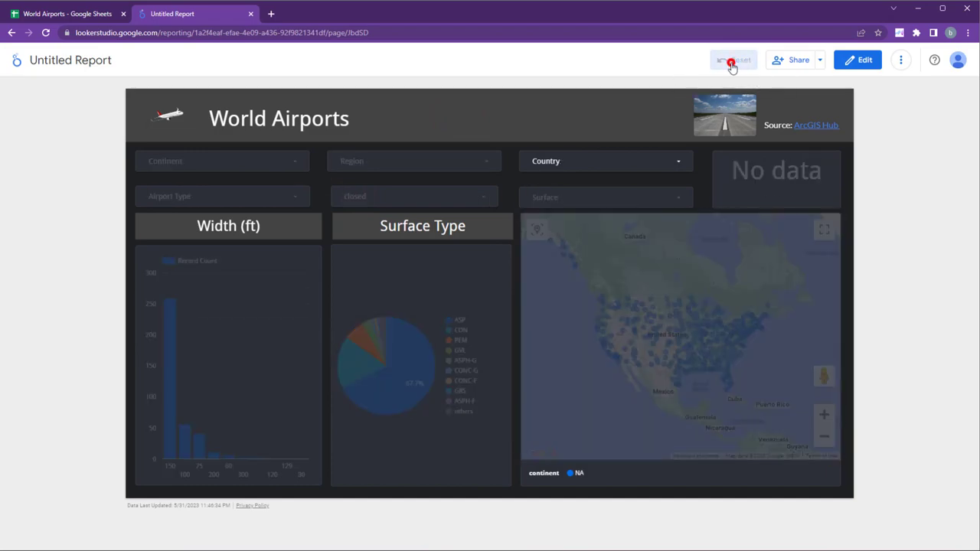